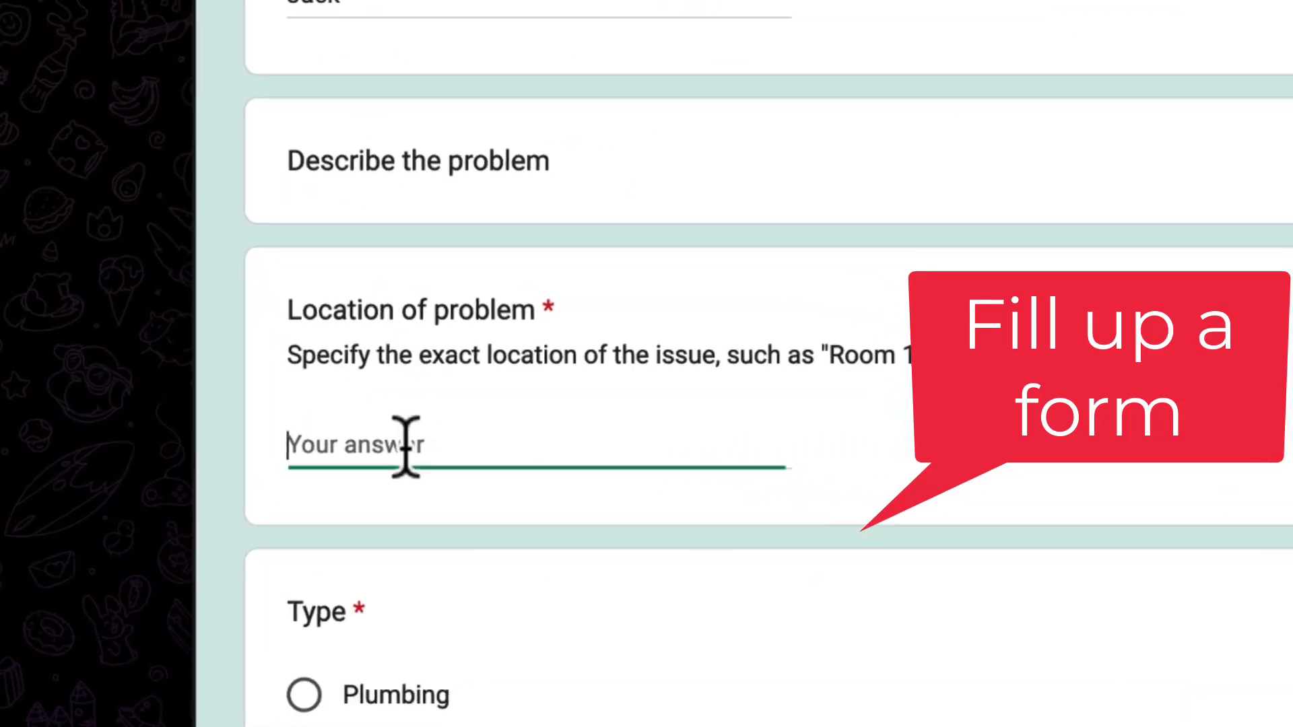
Enter 'Toilet Level 5' as the location, choose Plumbing, and select the issue details field.
text(Toilet Level 5)
scroll(620, 693, down, 5)
key(Tab)
key(space)
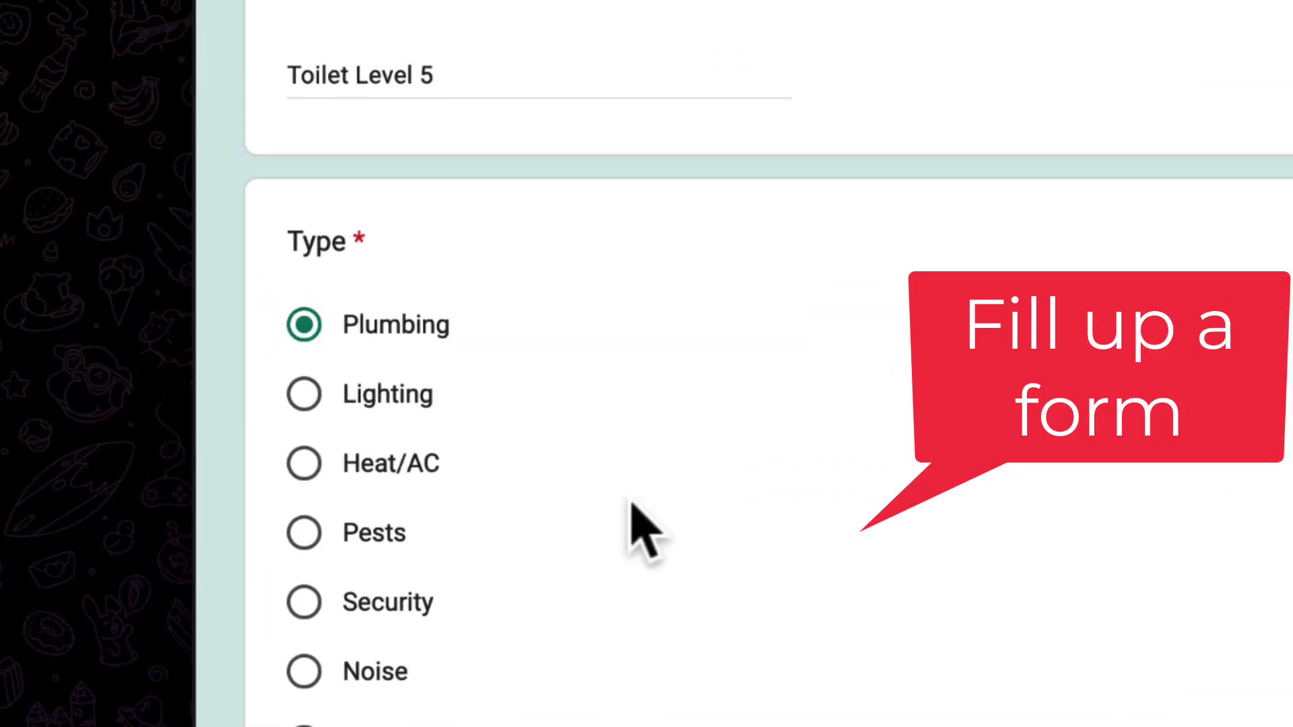
scroll(630, 528, down, 6)
click(468, 569)
Submit the request with details 'Water Leaking' and accept the job in Telegram.
text(Water)
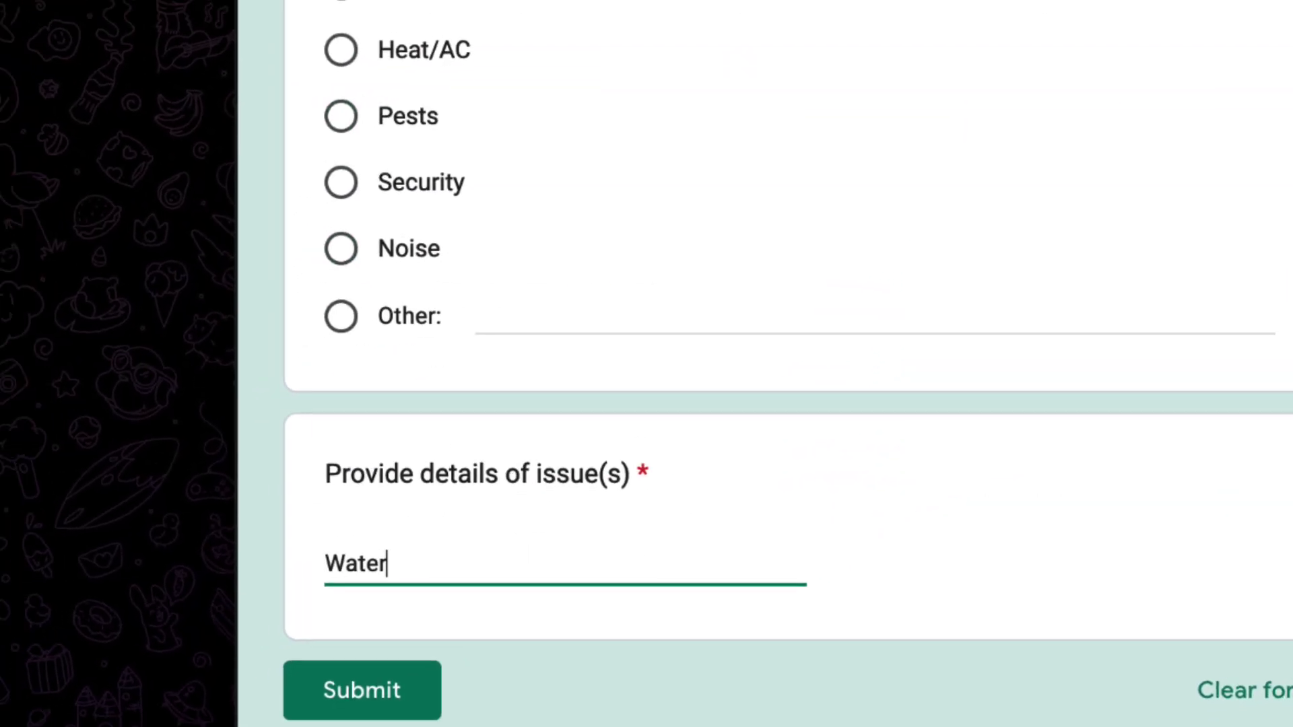
text( Leaking)
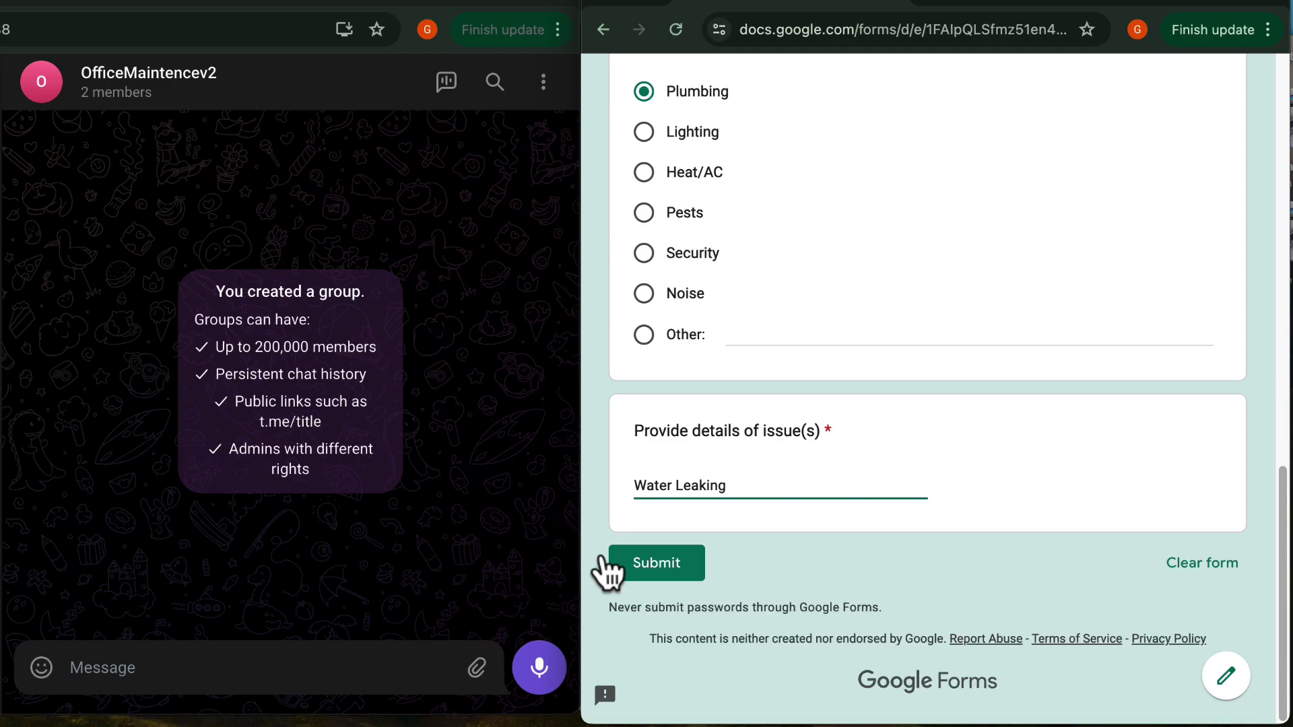
click(310, 690)
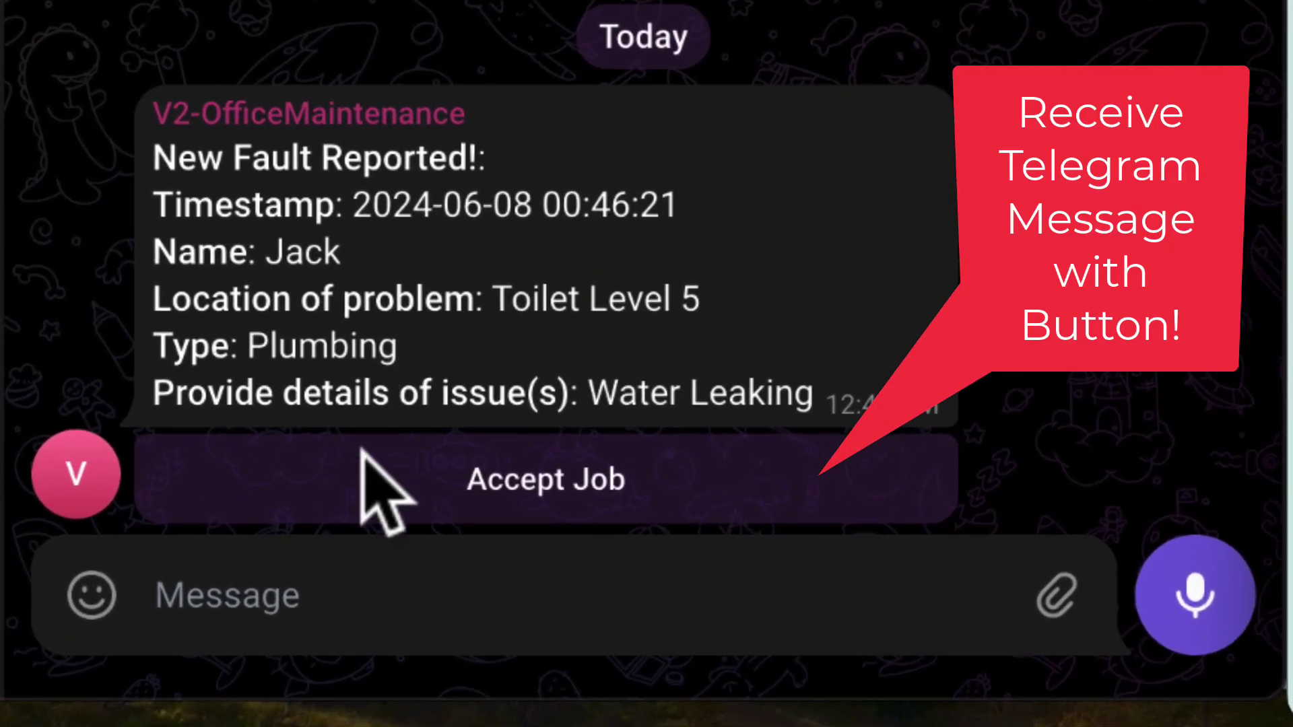
click(541, 499)
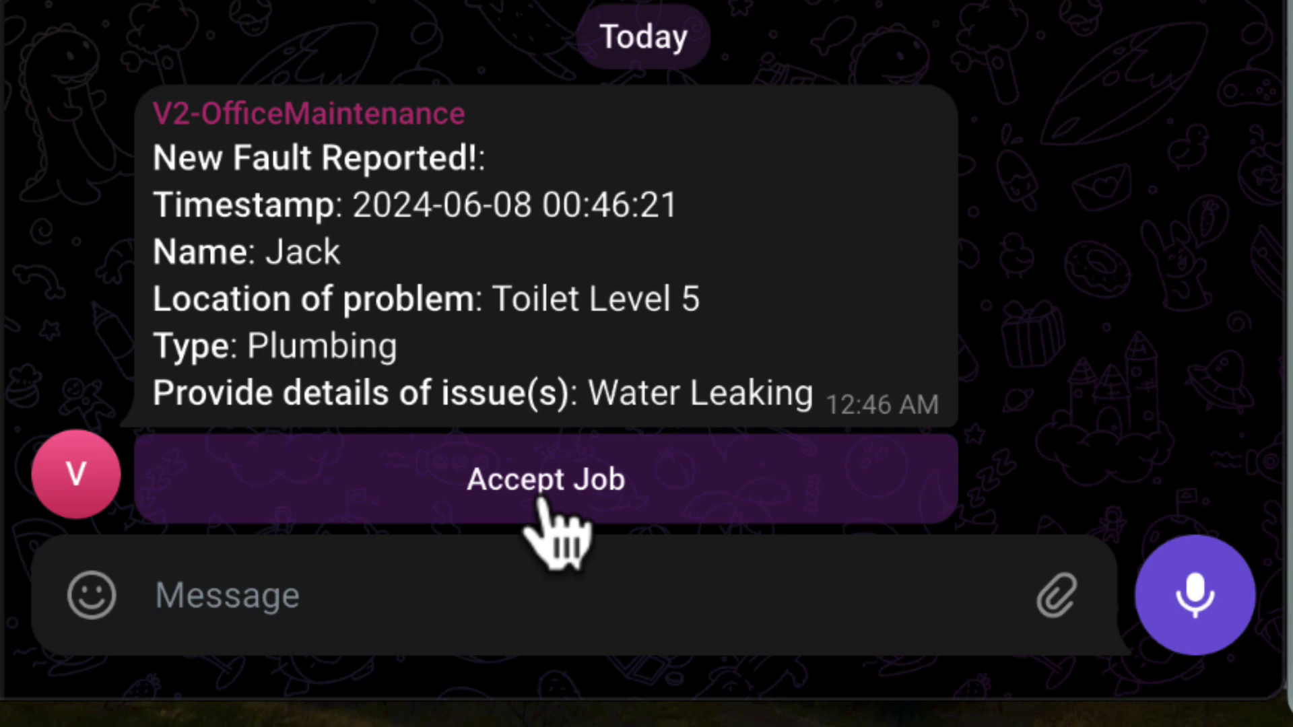
Mark the plumbing job completed and check its status in the responses sheet.
click(586, 445)
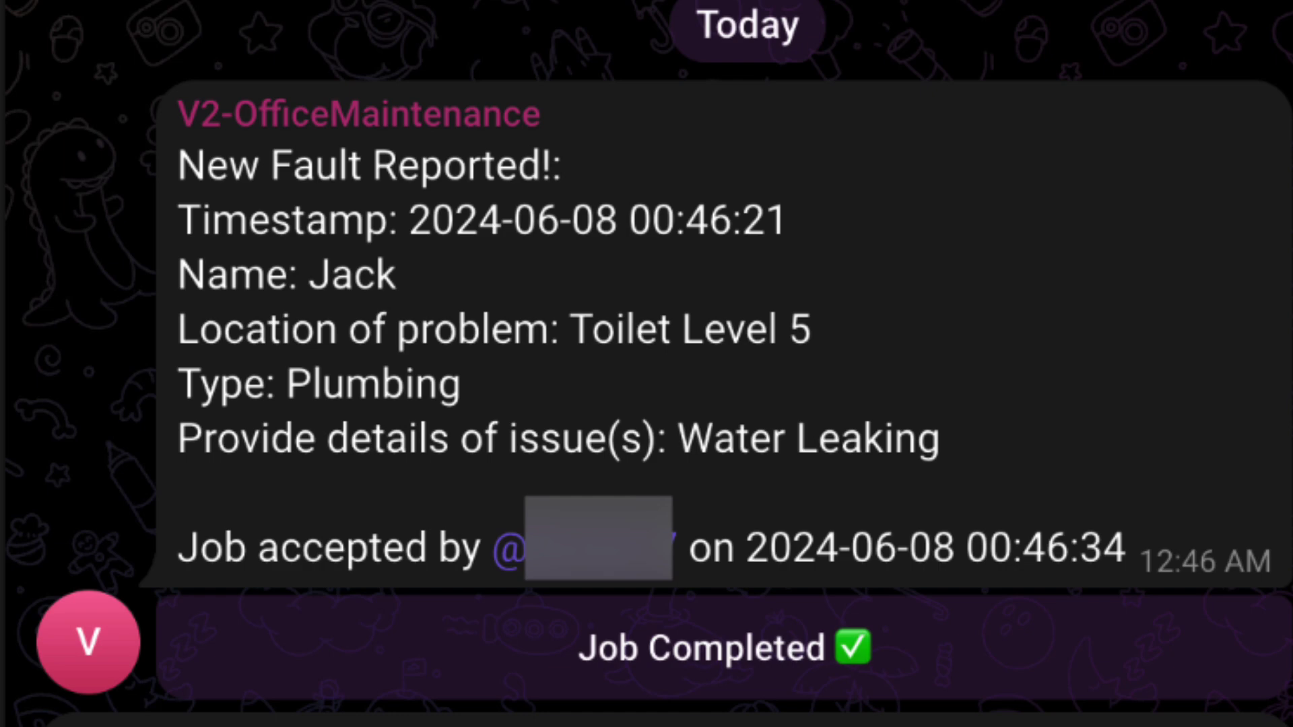
click(569, 665)
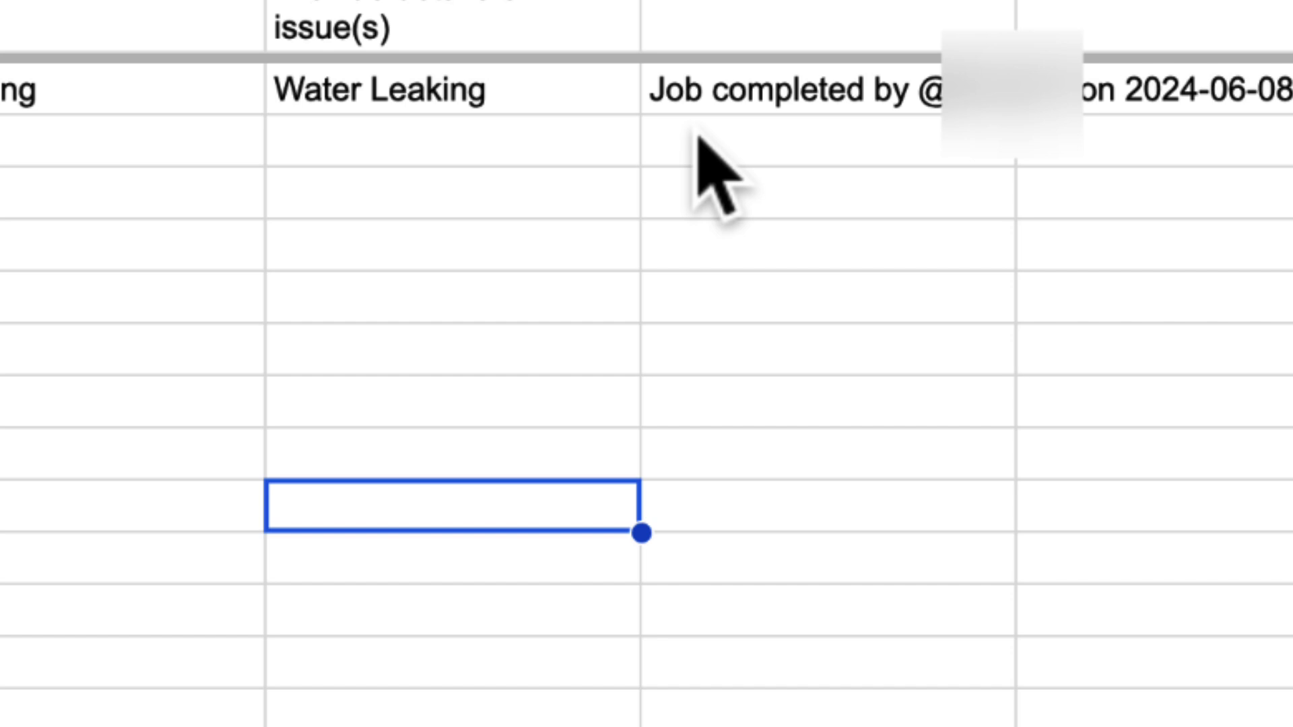
click(464, 151)
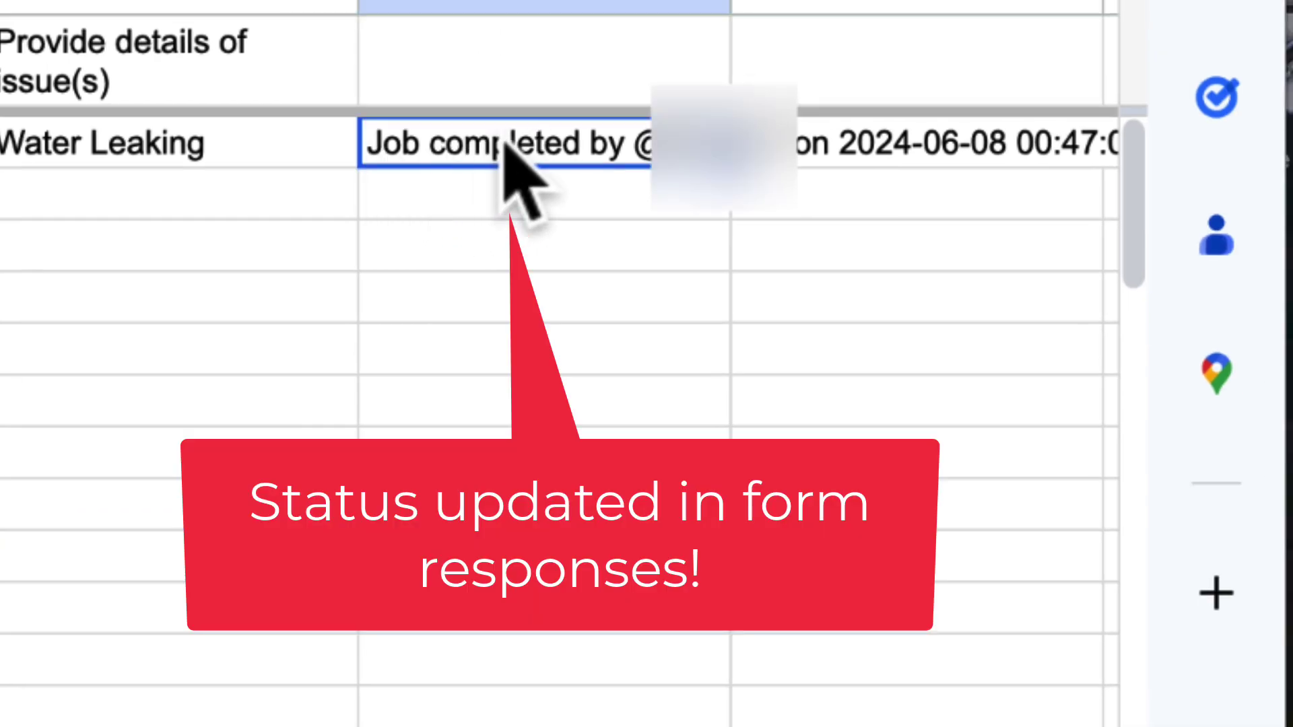
click(387, 313)
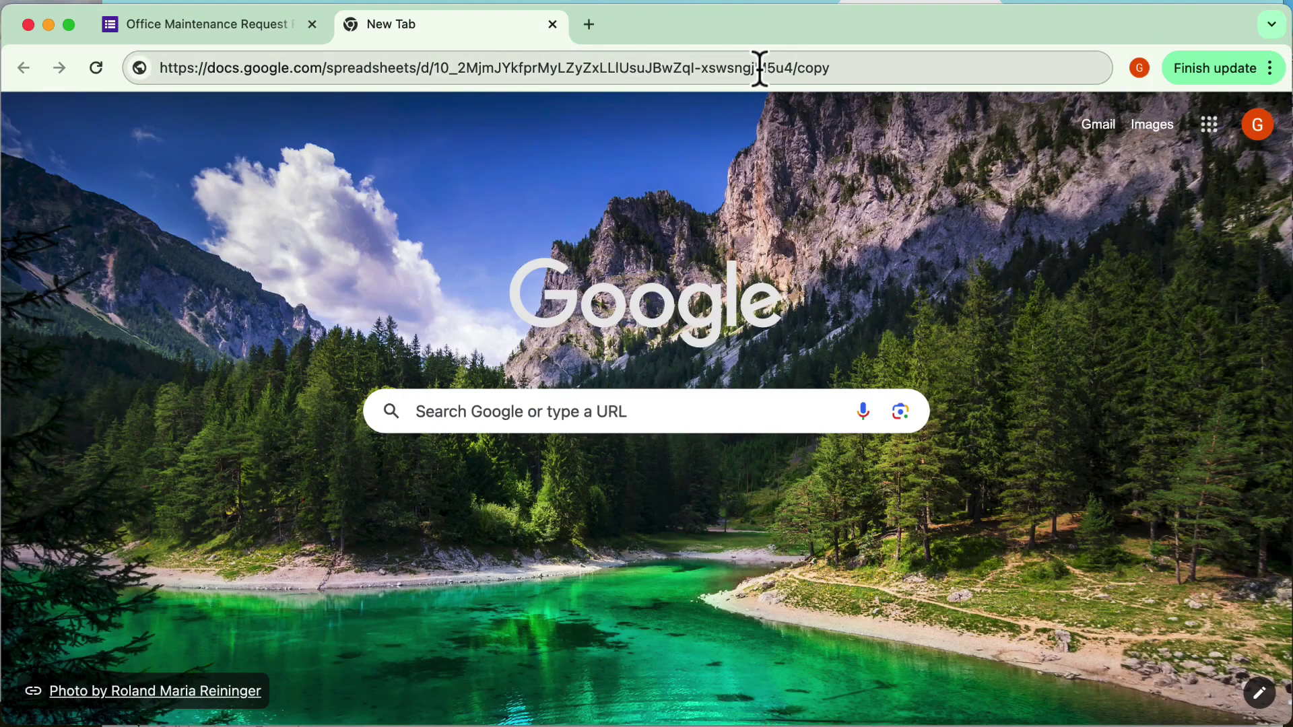
Load the template's /copy link and copy the Telegram interactive-buttons spreadsheet.
click(856, 68)
click(857, 67)
key(Return)
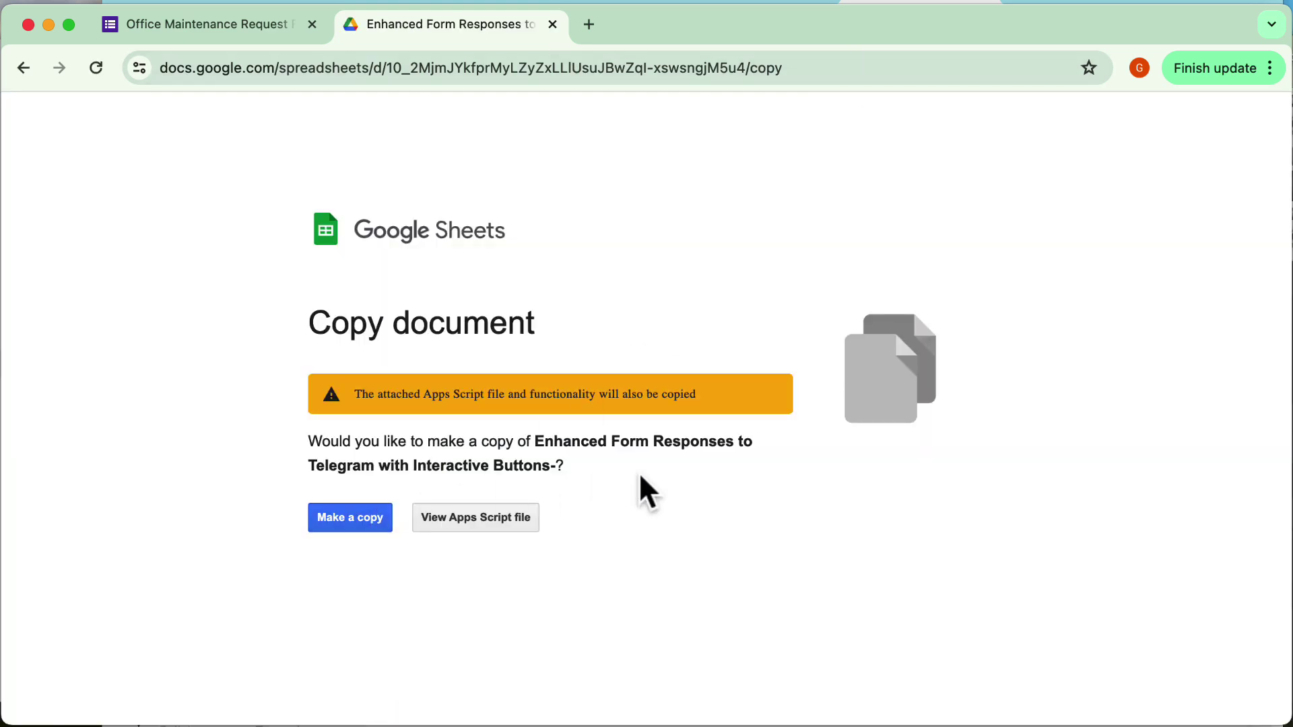
click(350, 518)
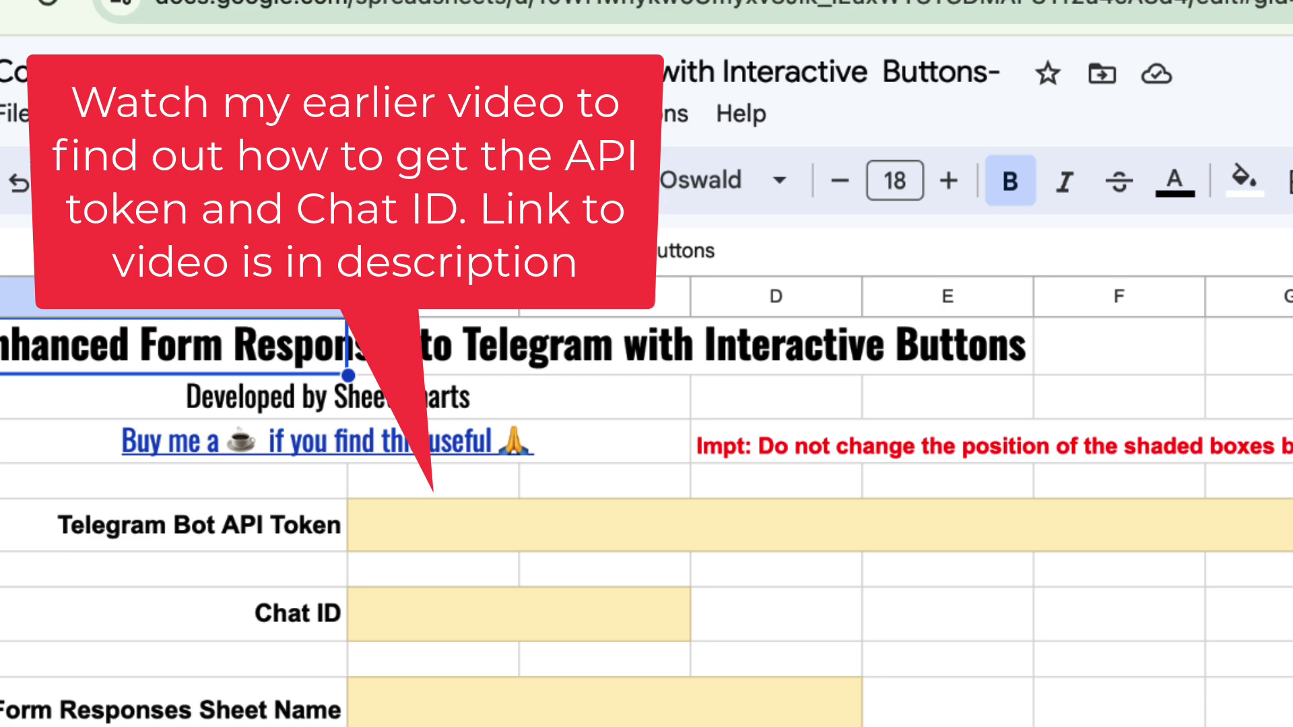
Enter the Telegram bot API token and paste the group's chat ID into the Settings cells.
click(423, 547)
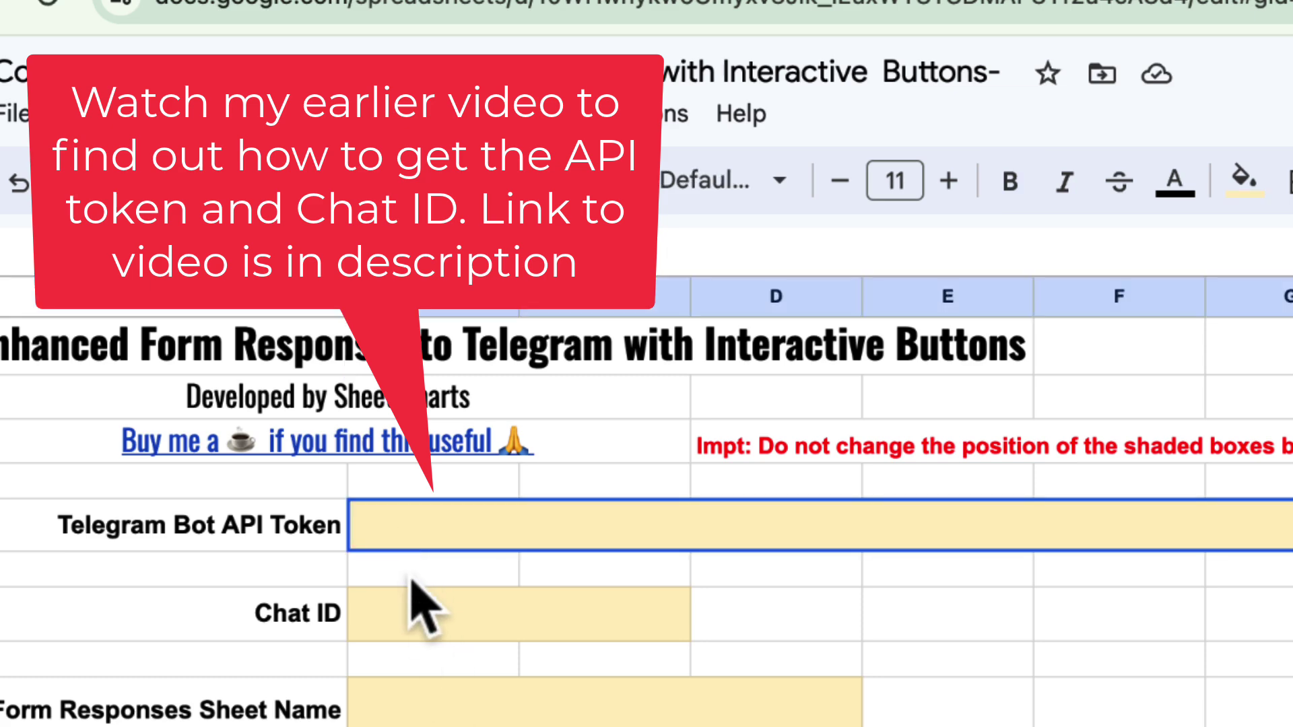
click(423, 643)
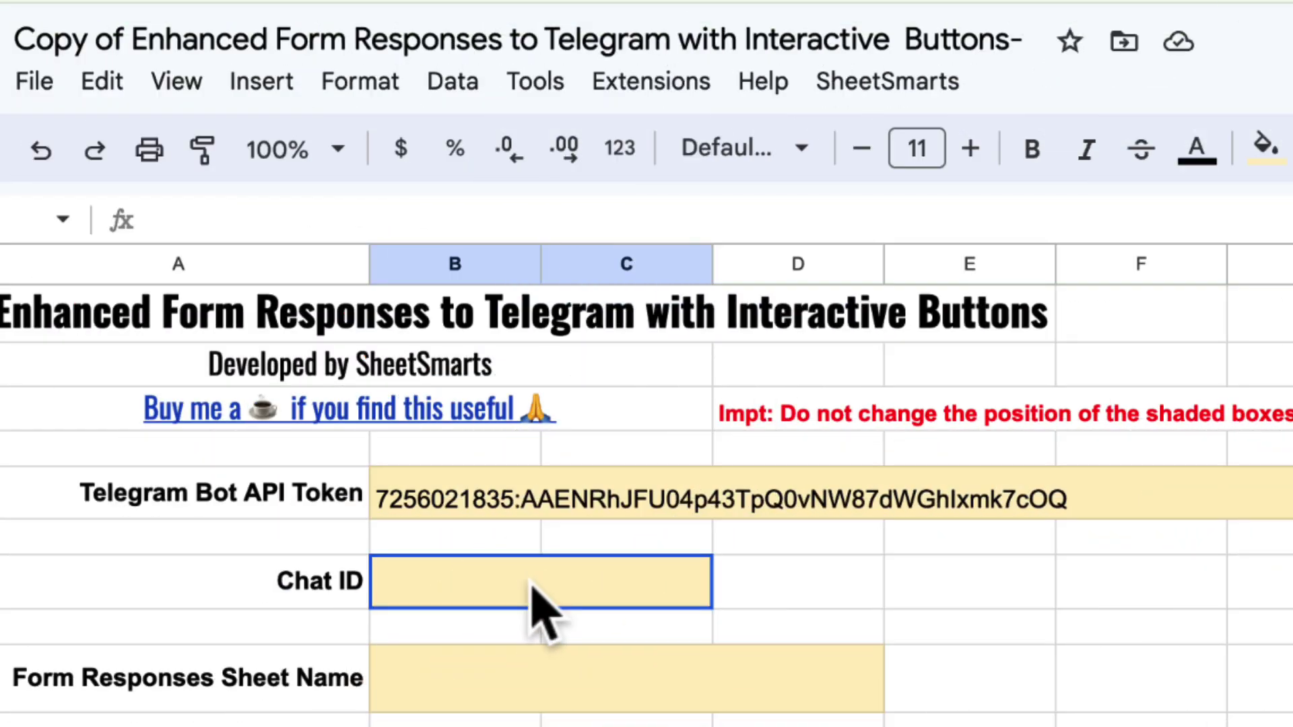
key(ctrl+v)
click(934, 592)
click(610, 591)
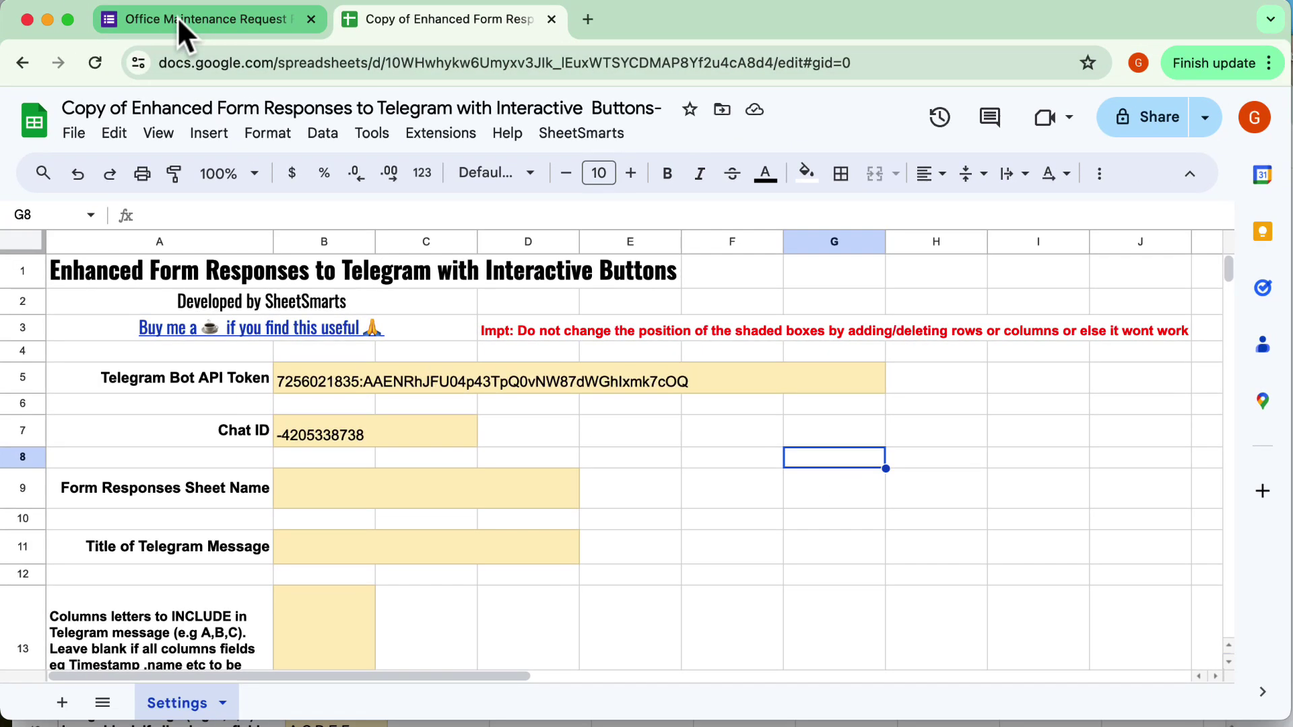
Send the Office Maintenance Request Form's responses to the existing copied Enhanced Form Responses spreadsheet.
click(176, 19)
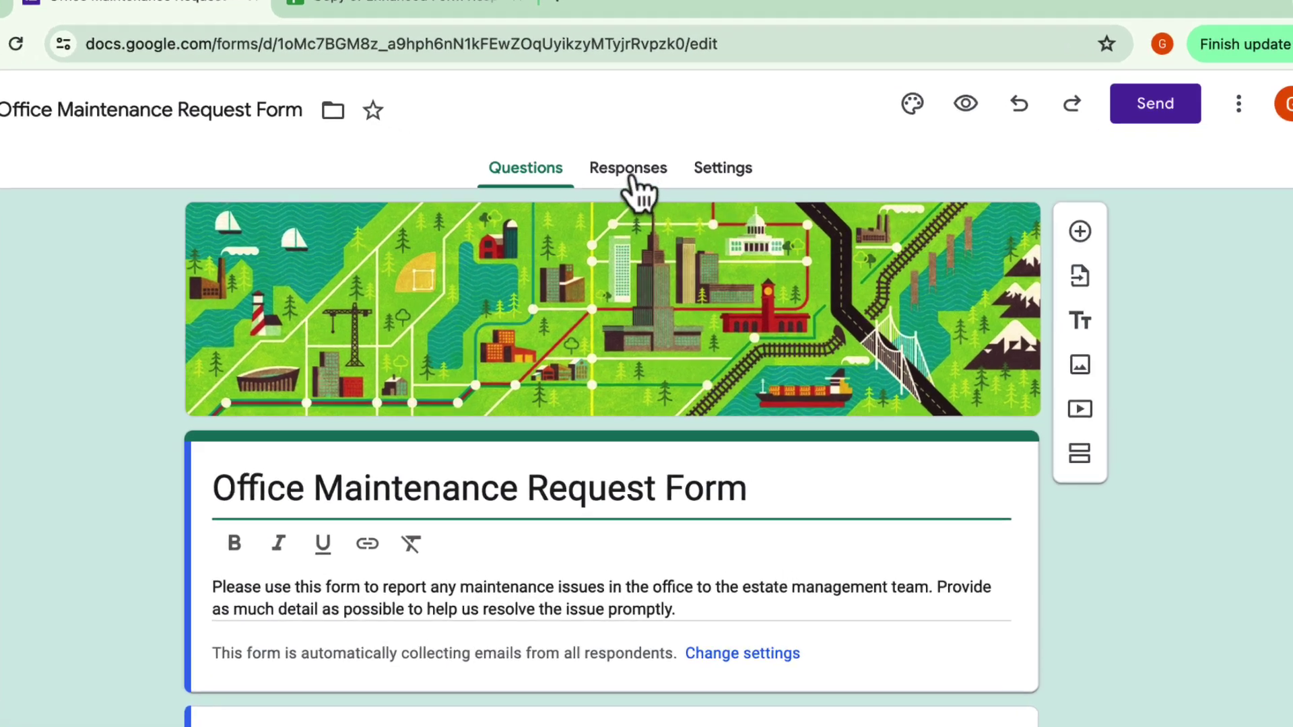
click(651, 177)
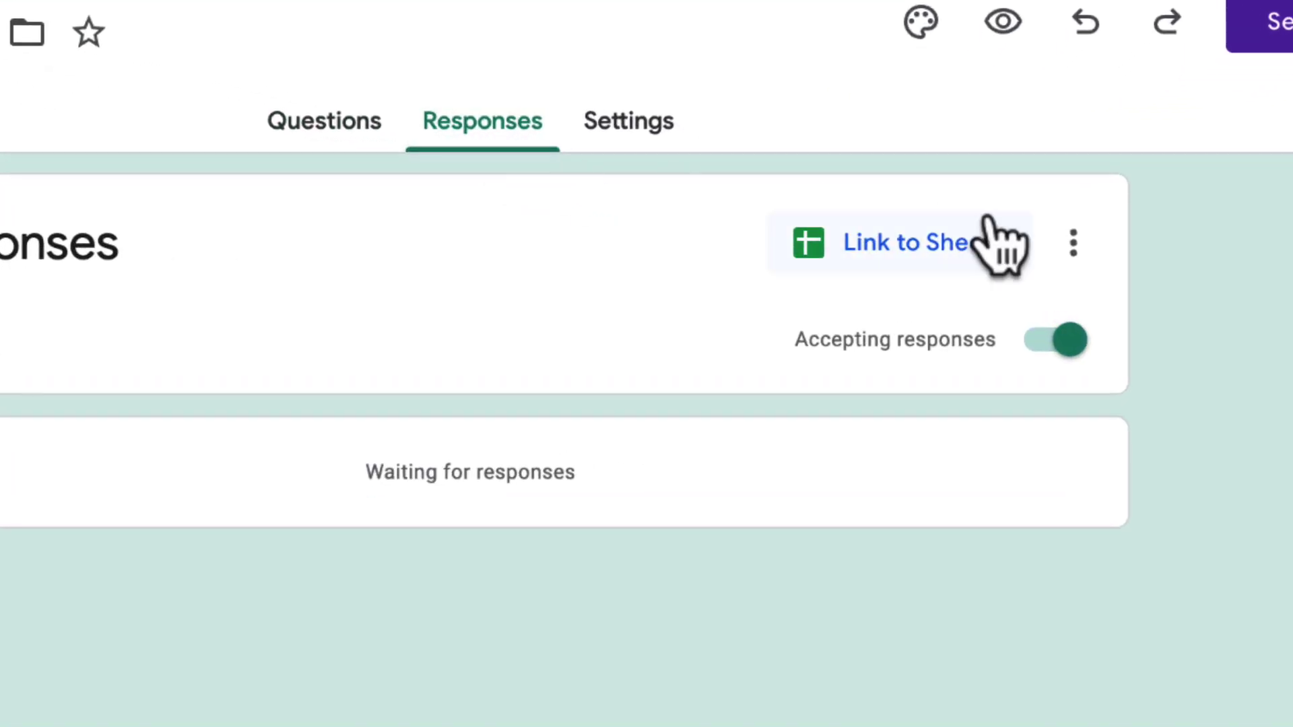
click(1073, 244)
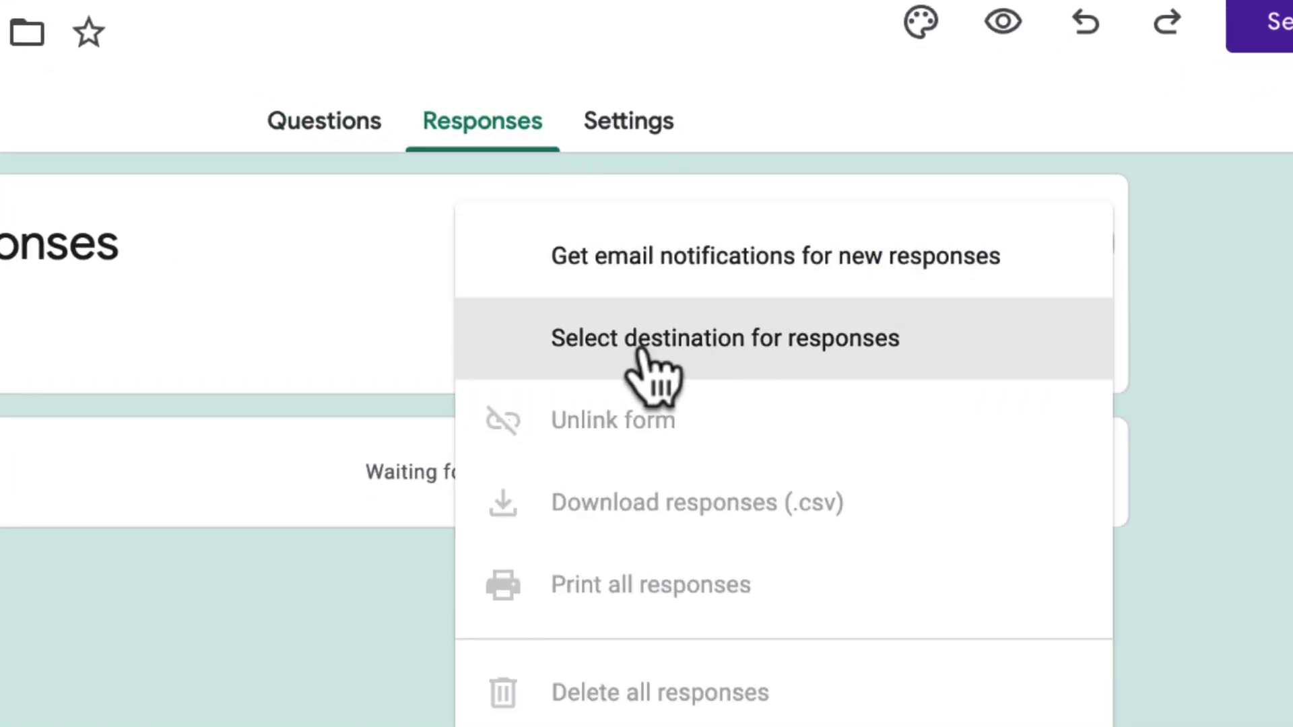
click(694, 351)
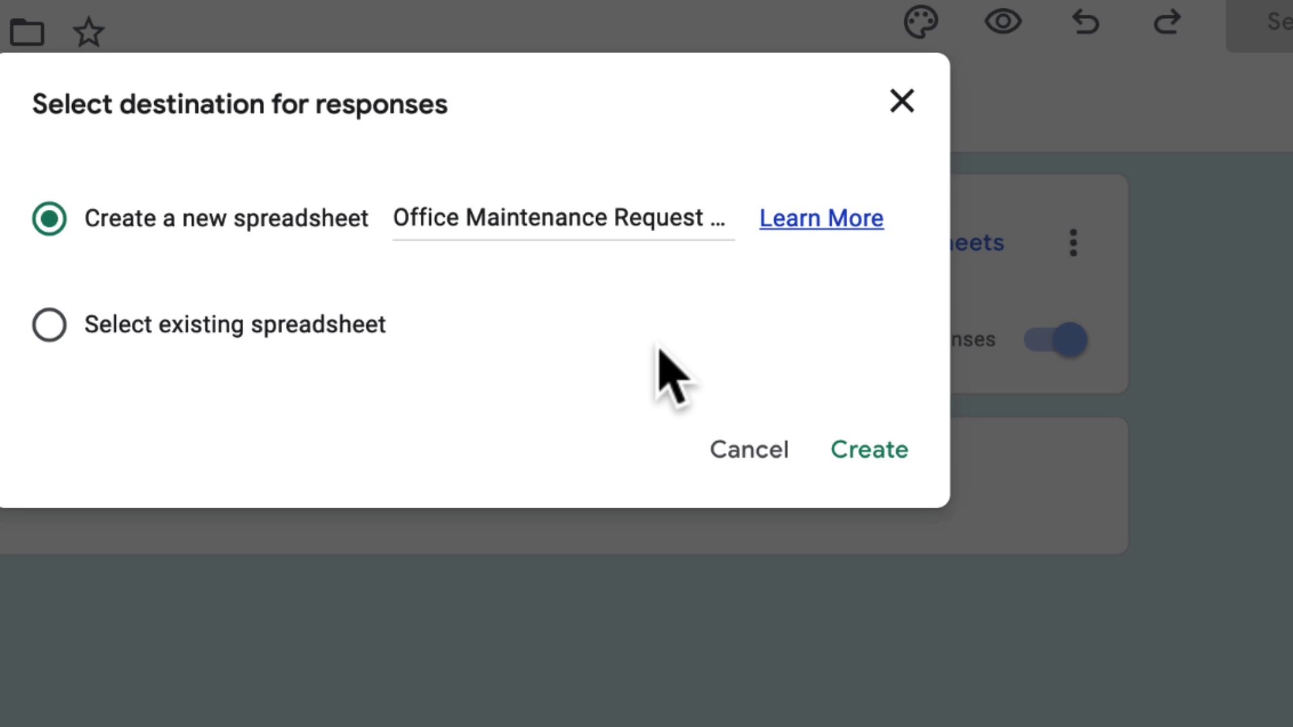
click(294, 326)
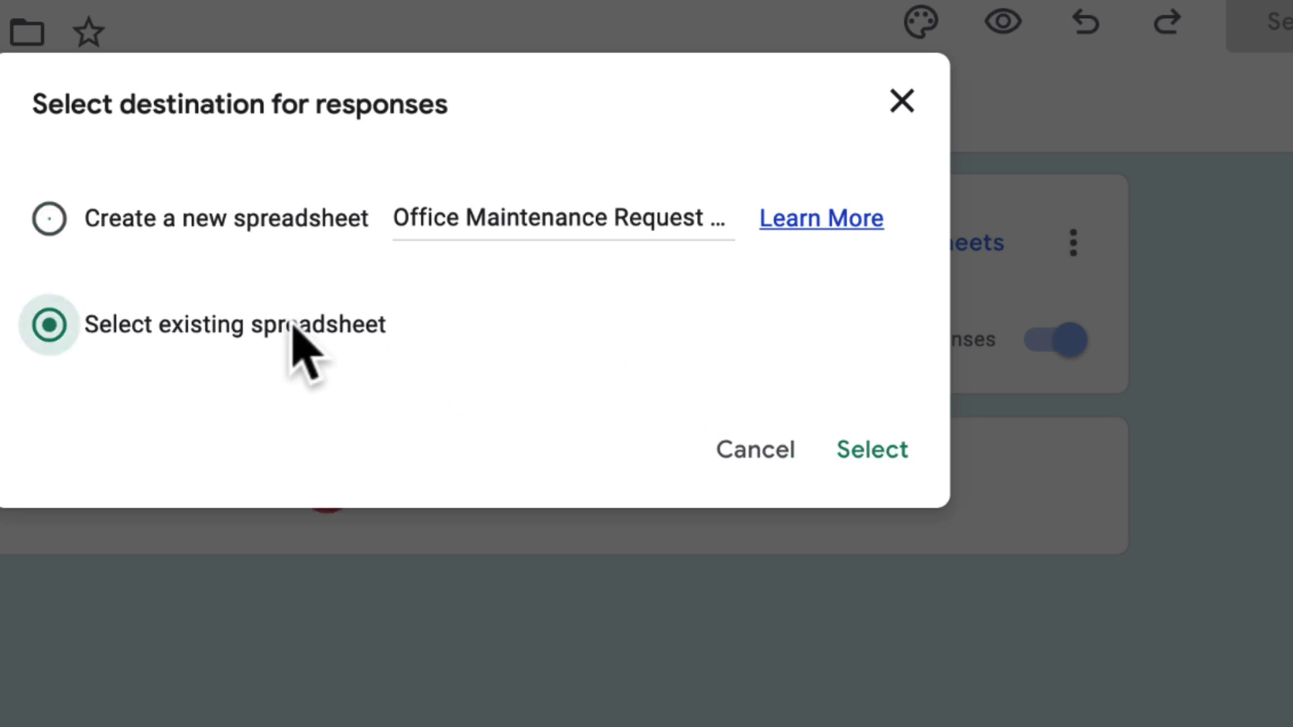
click(858, 450)
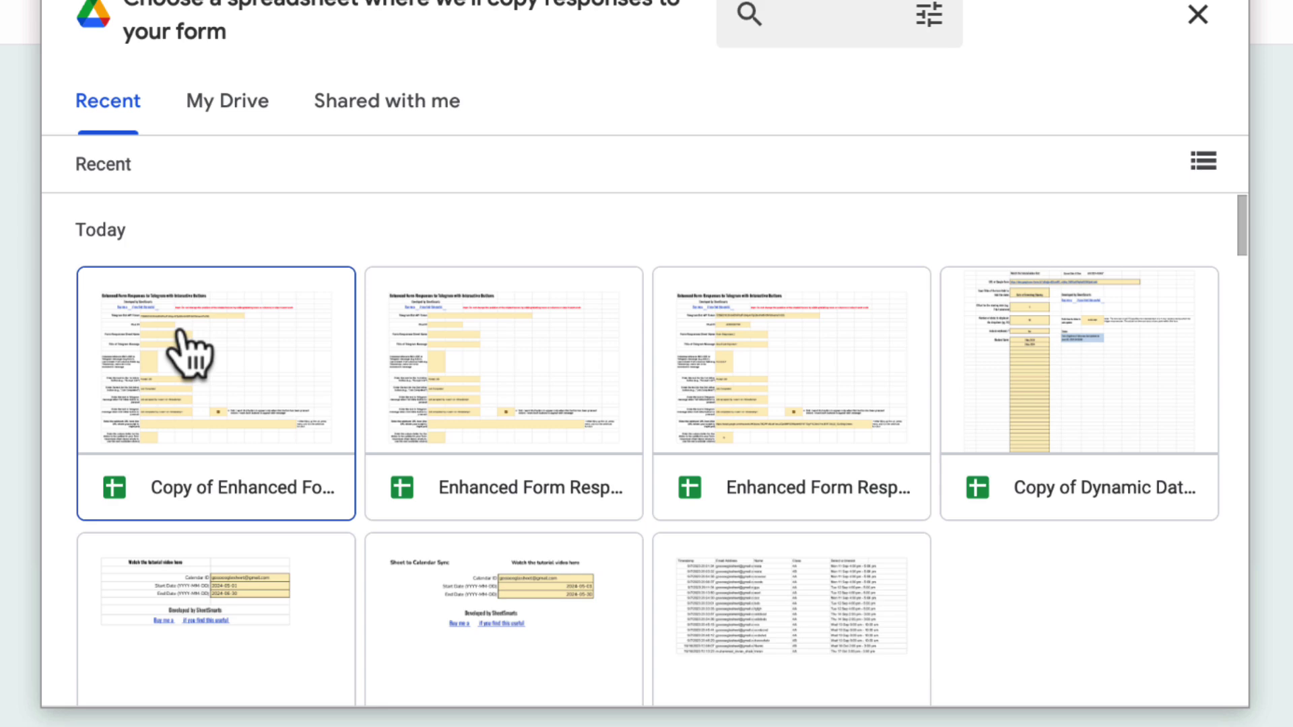
click(180, 333)
click(1144, 670)
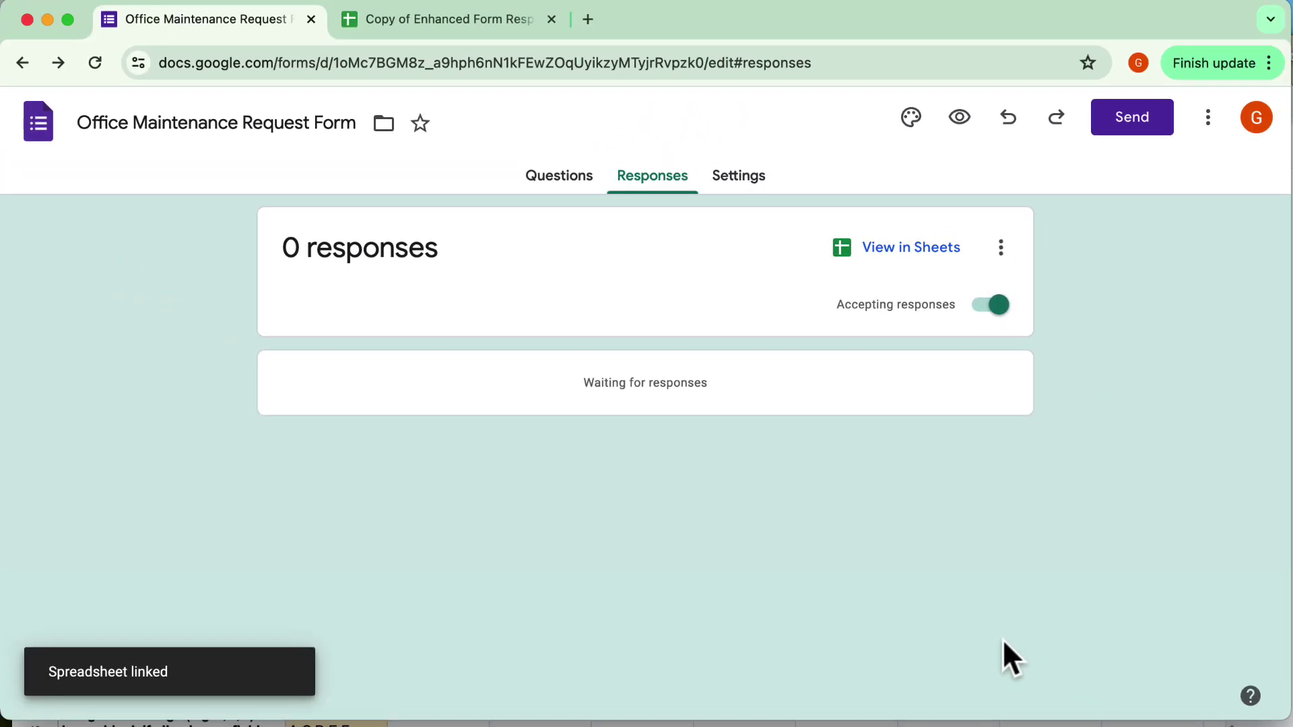
Set the responses sheet name to Form Responses 3 and the message title to 'New Fault Report!'.
click(377, 25)
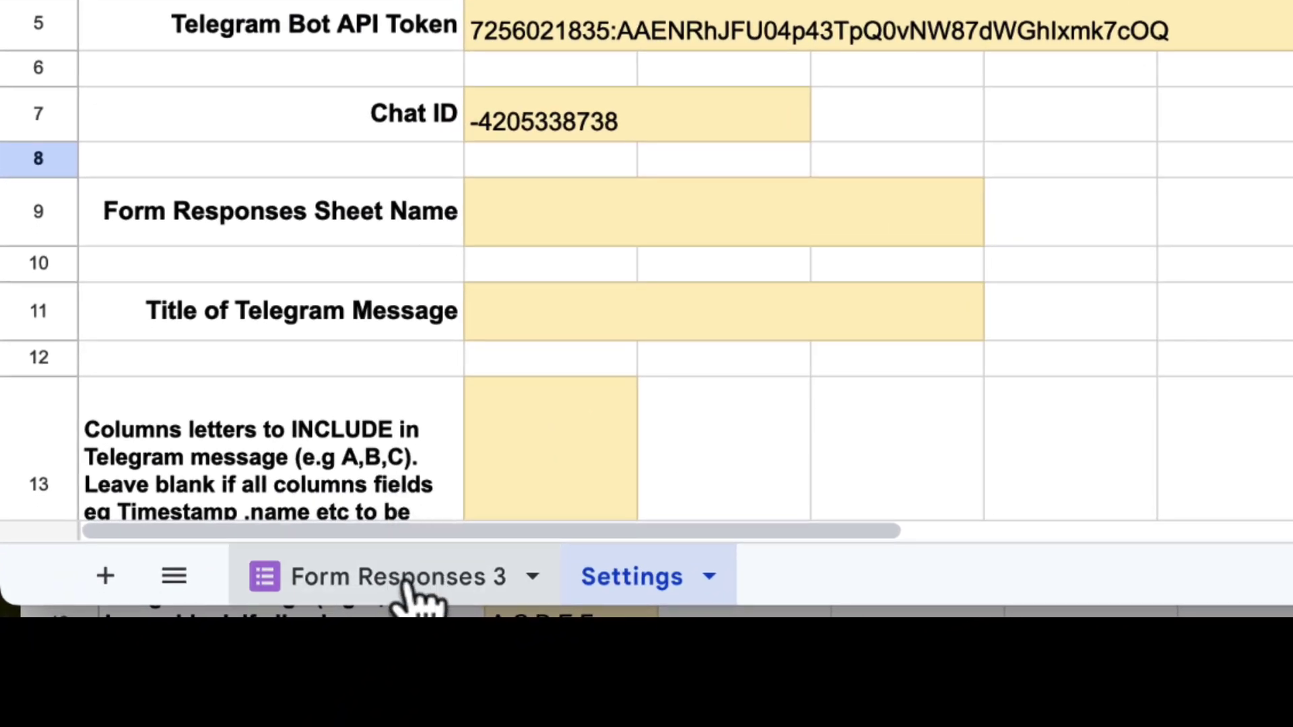
click(554, 232)
text(Form Responses 3)
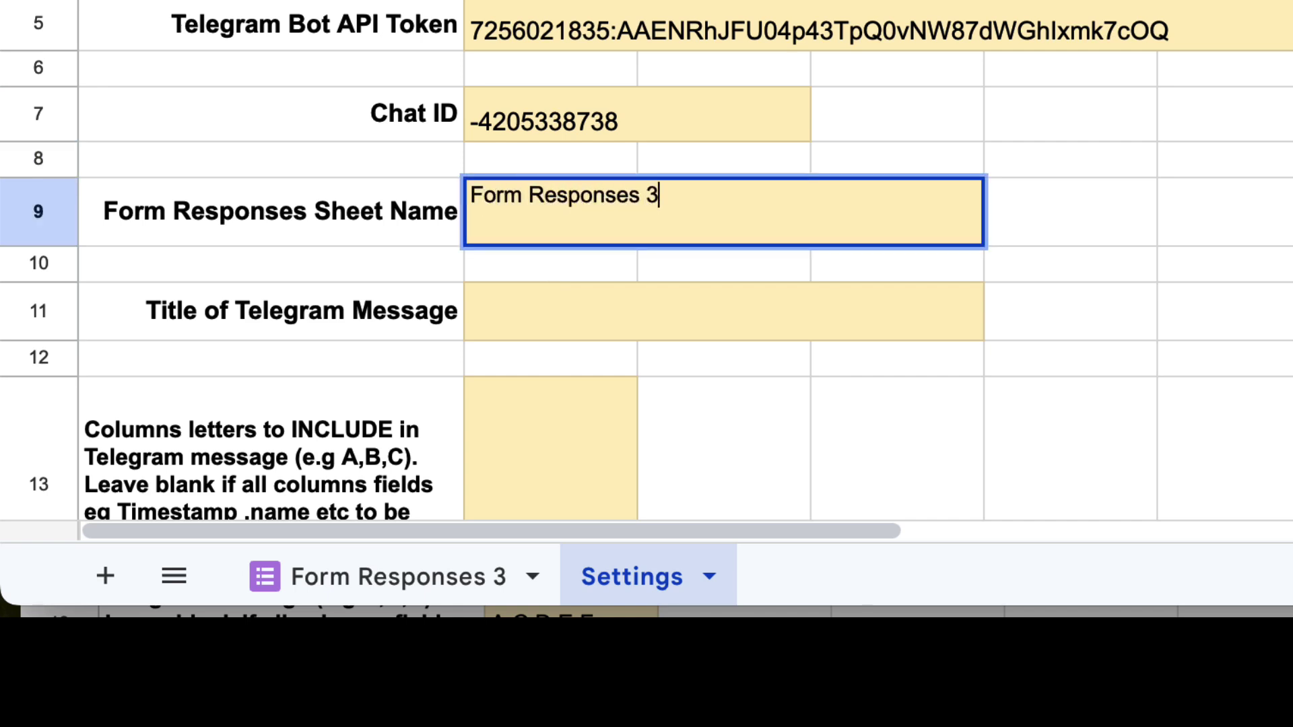
click(1138, 451)
click(494, 316)
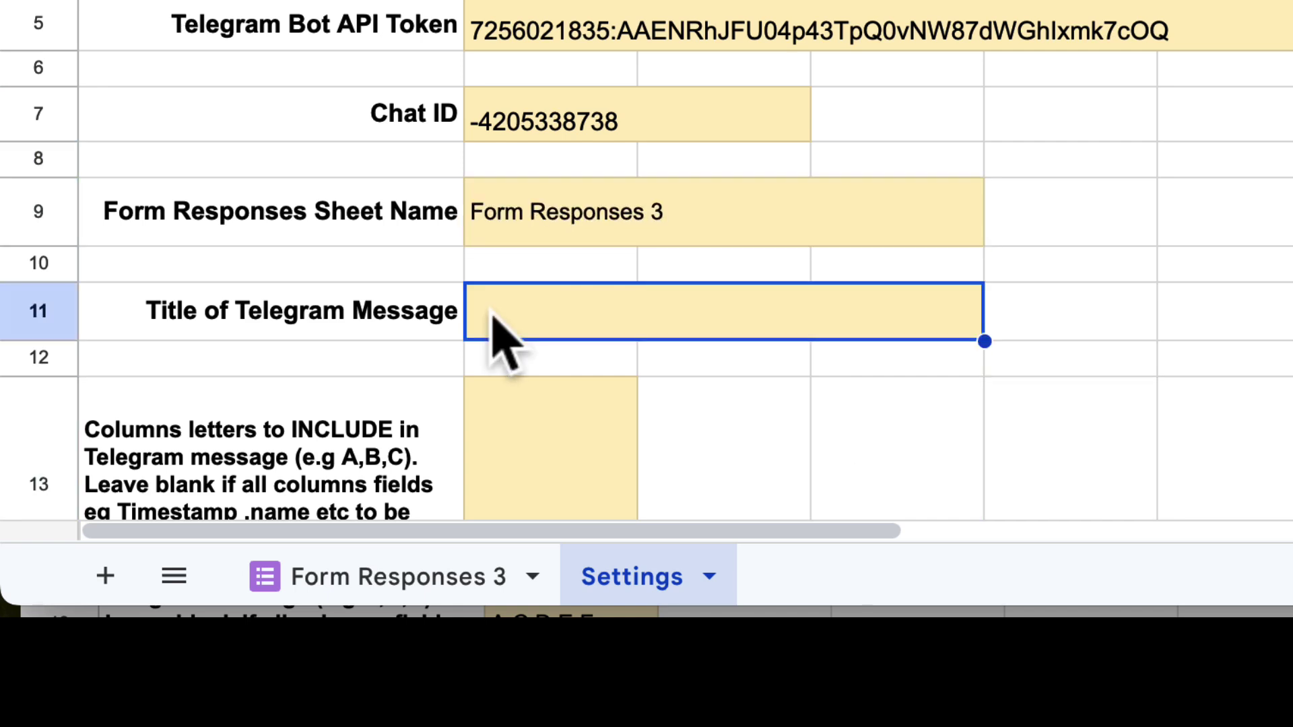
text(New Fault Report!)
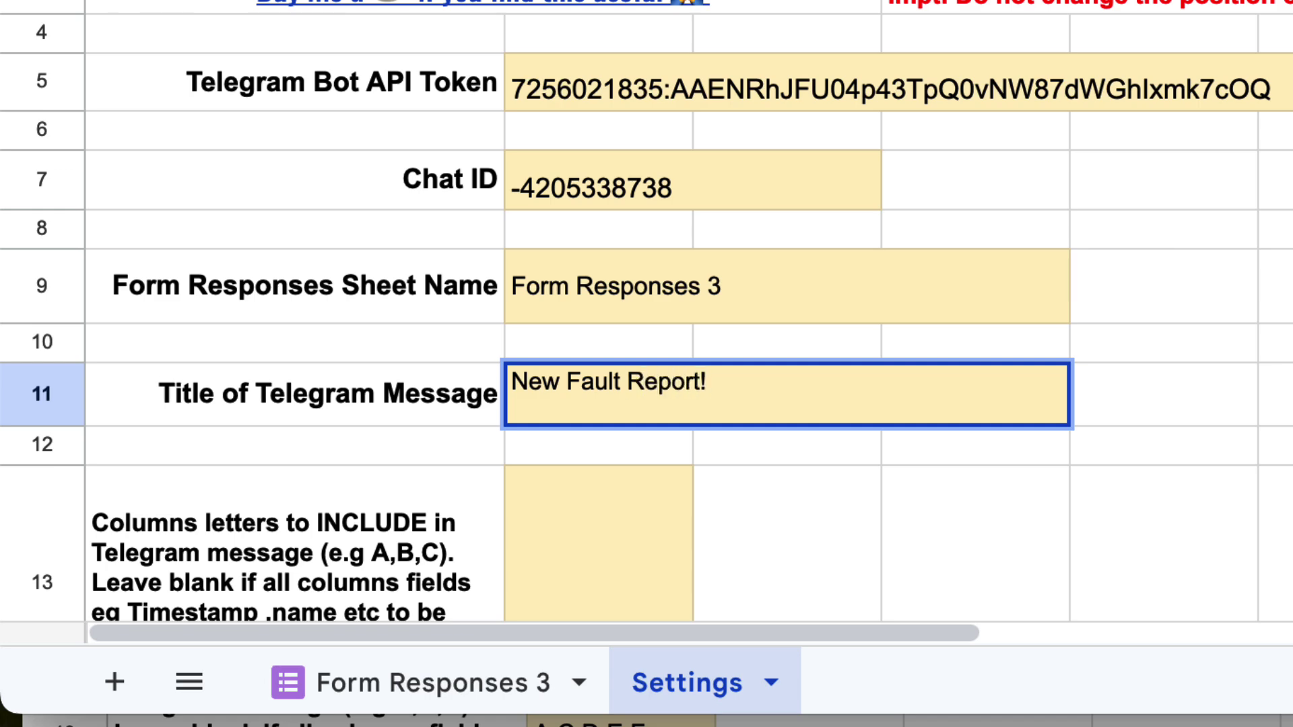
click(888, 518)
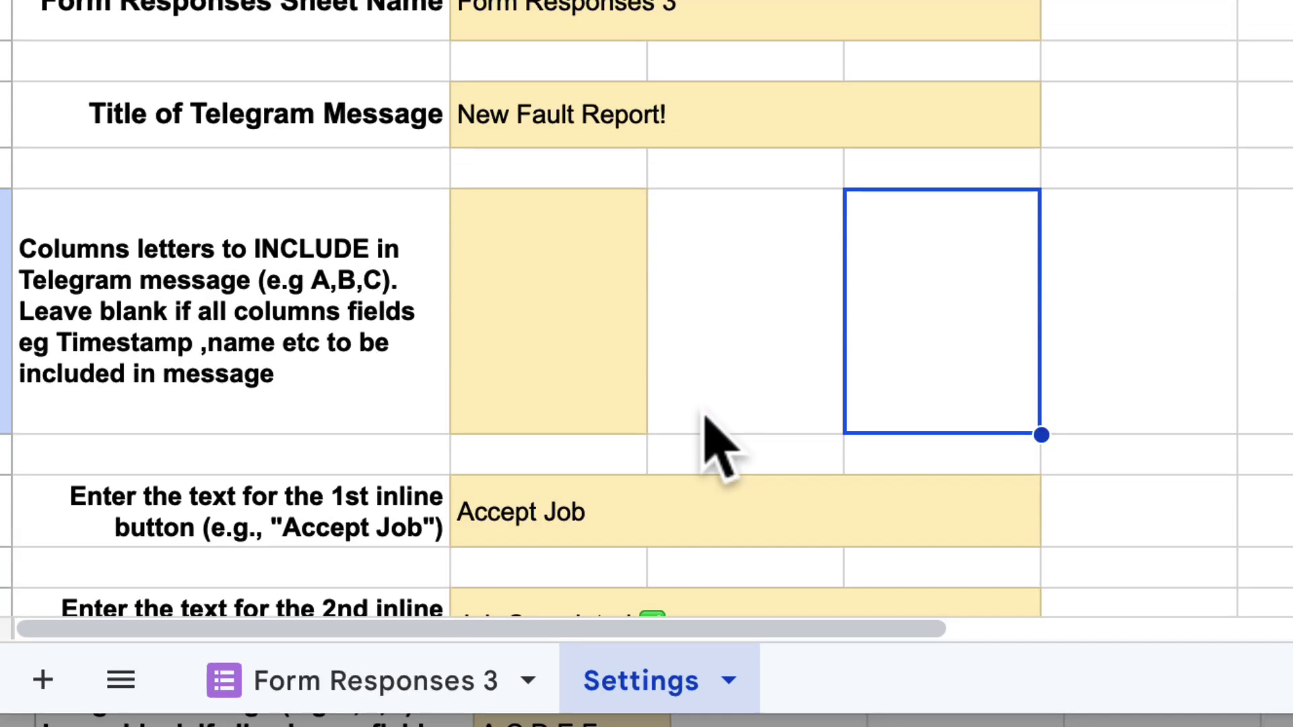
Check the Form Responses 3 columns and enter A,C,D,E,F as the columns to include.
click(247, 347)
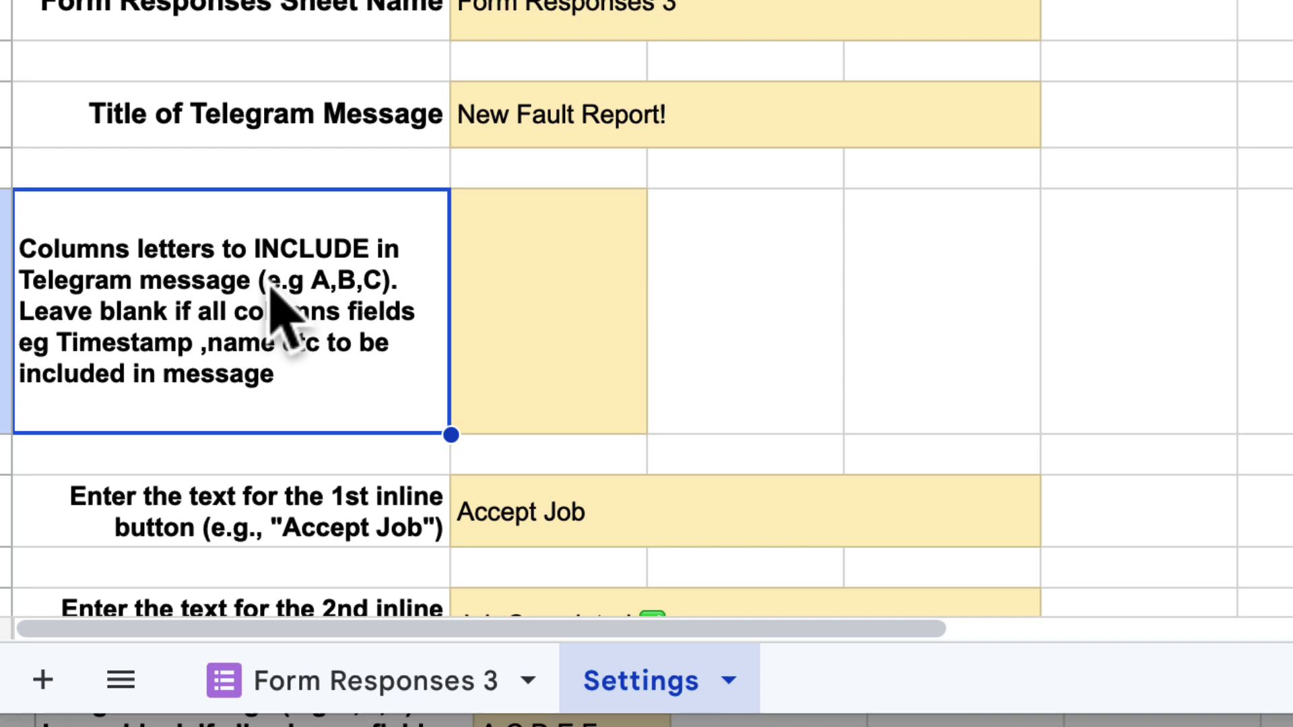
click(346, 694)
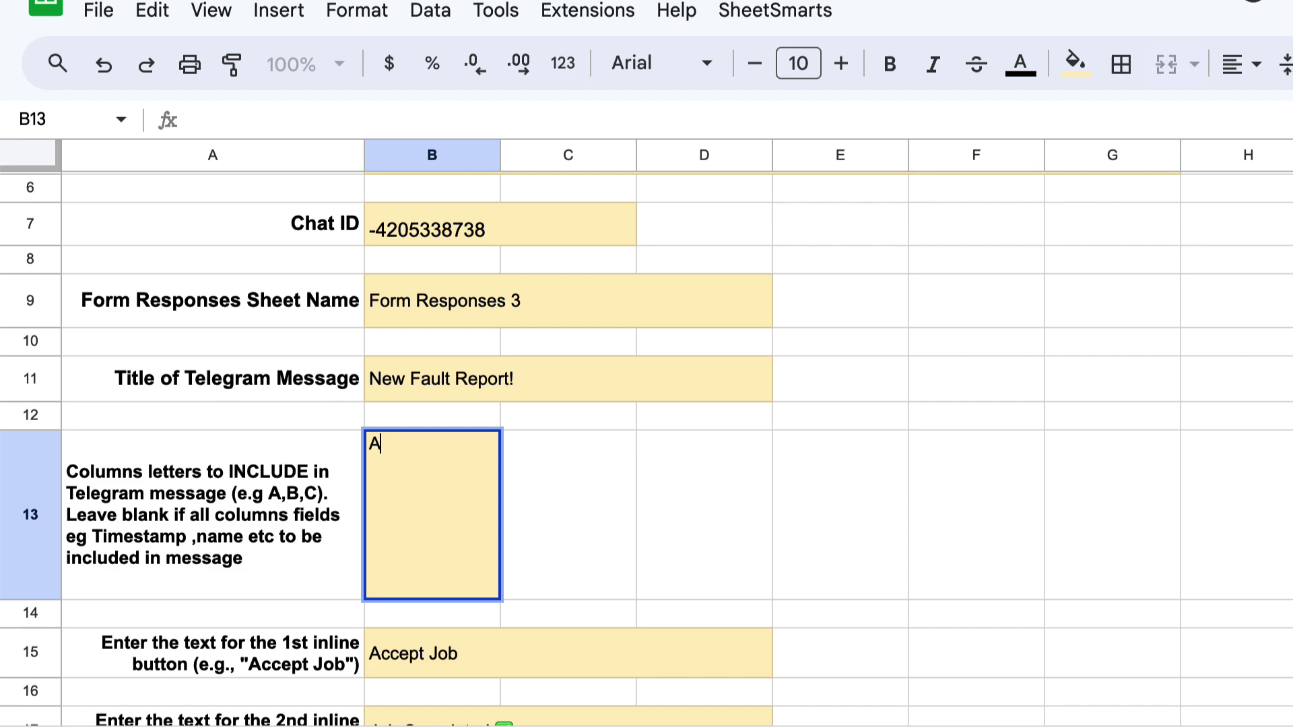
text(,C,D,E,F)
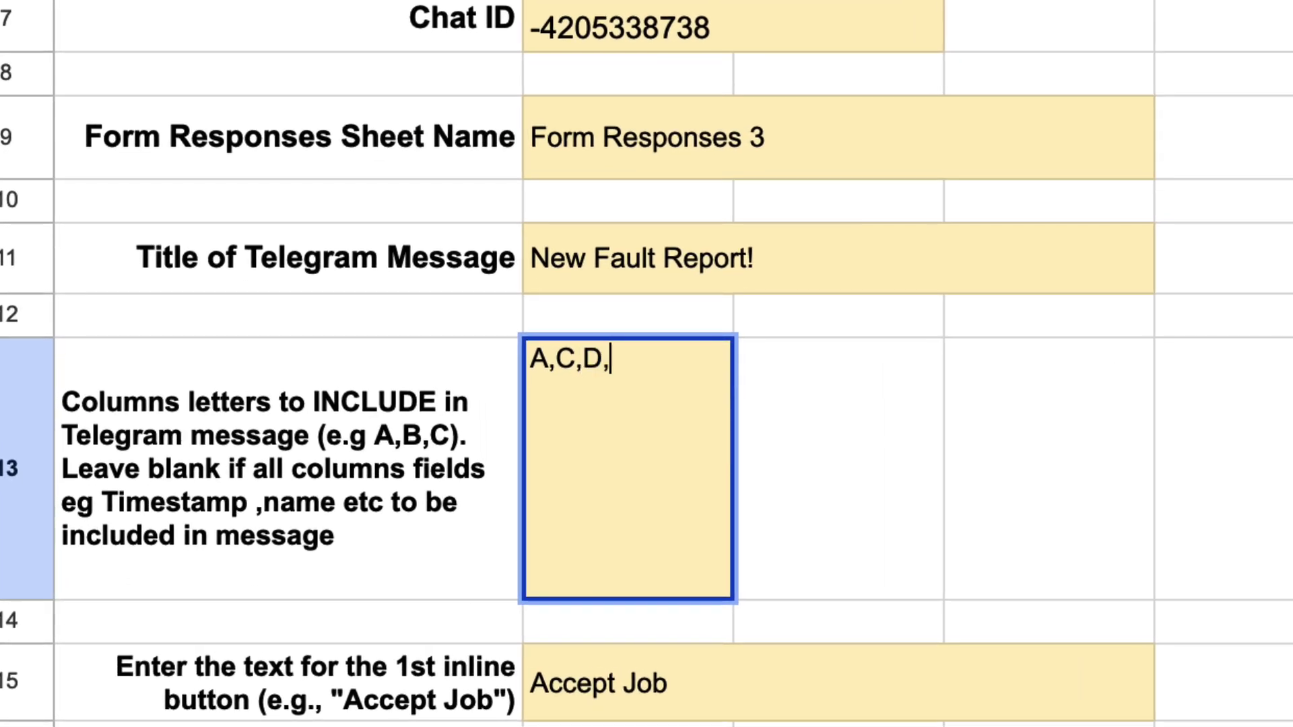
click(838, 681)
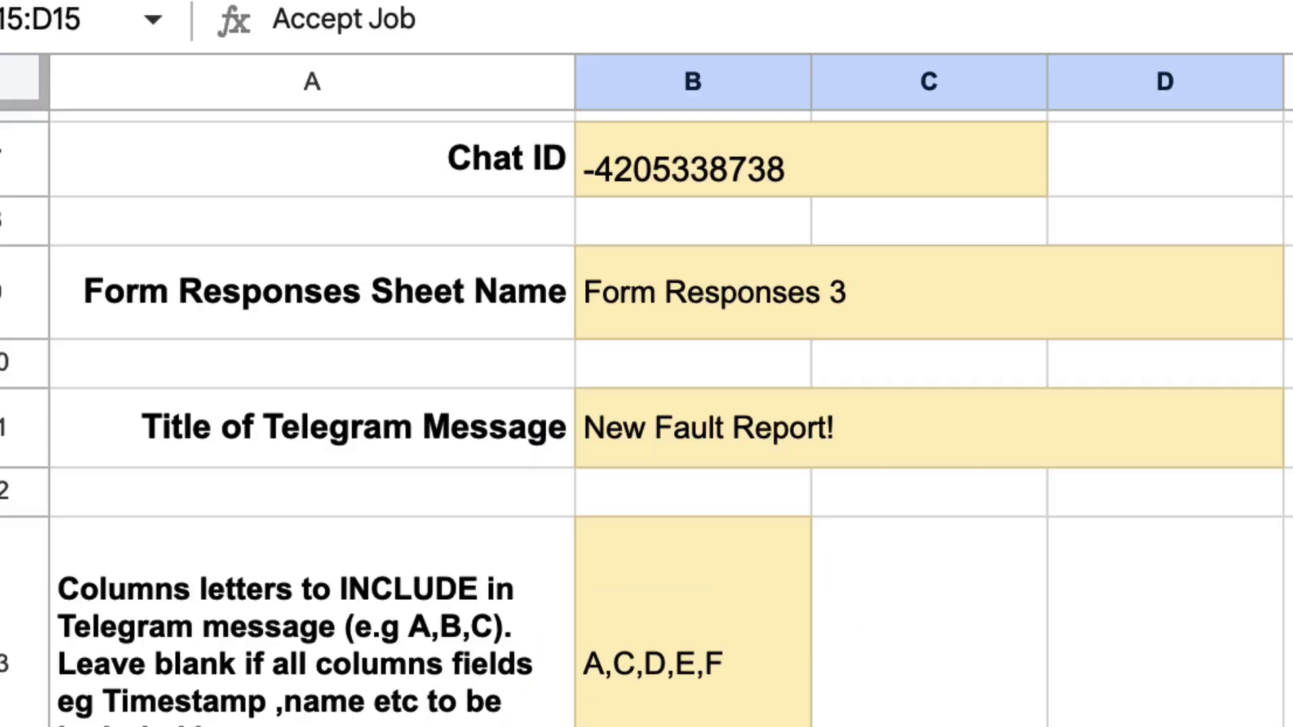
scroll(657, 108, down, 8)
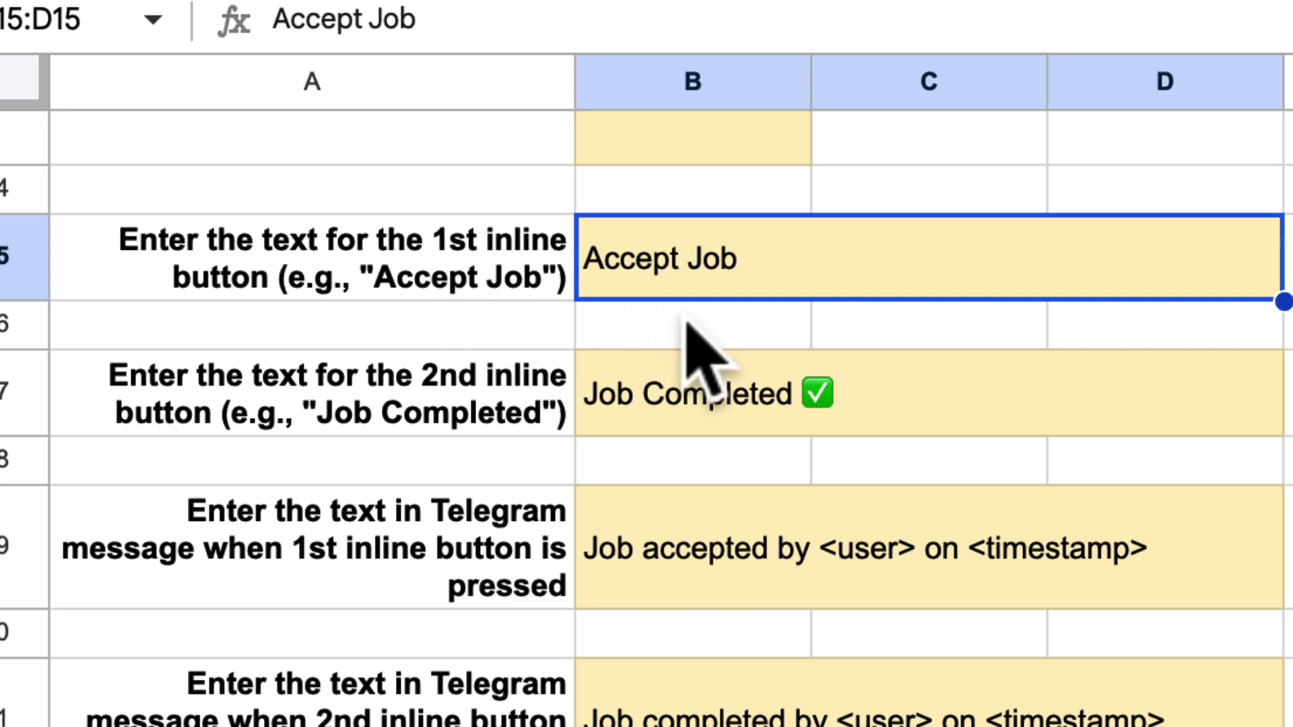
click(696, 414)
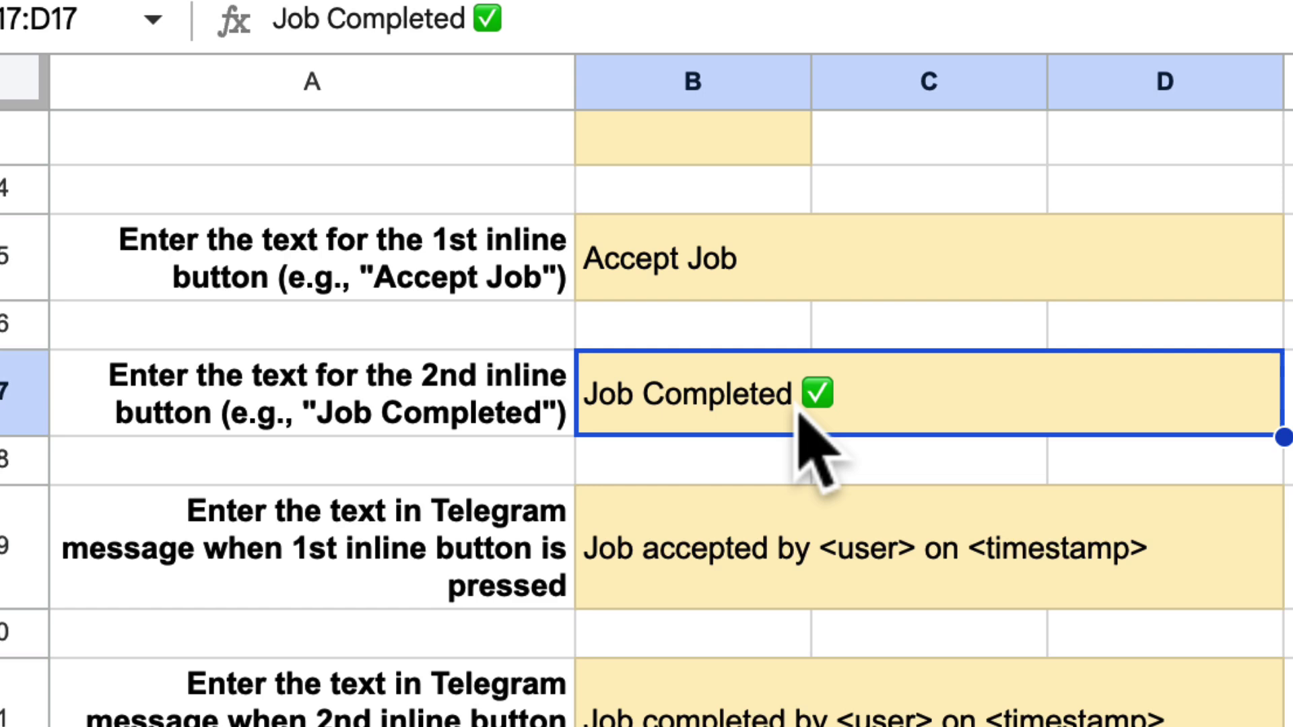
click(771, 567)
double_click(808, 577)
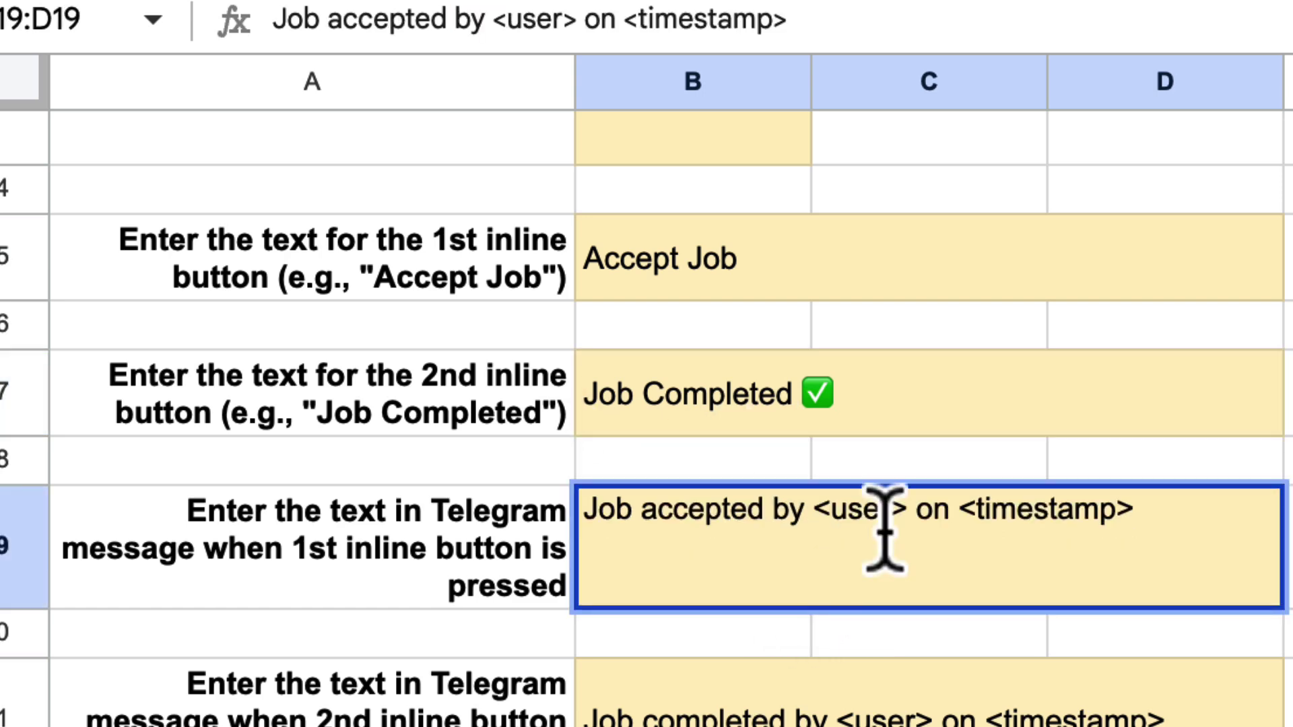
drag(907, 513, 814, 520)
drag(1138, 513, 957, 518)
click(961, 567)
click(888, 715)
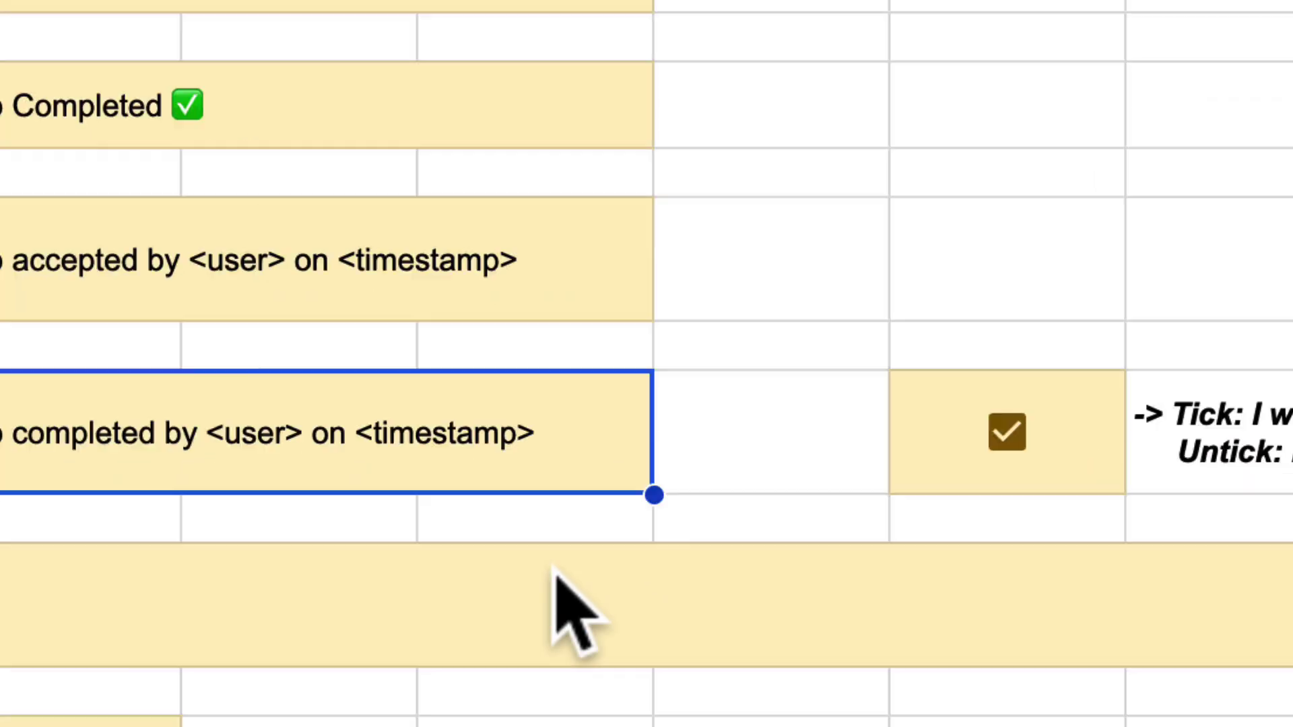
click(1074, 470)
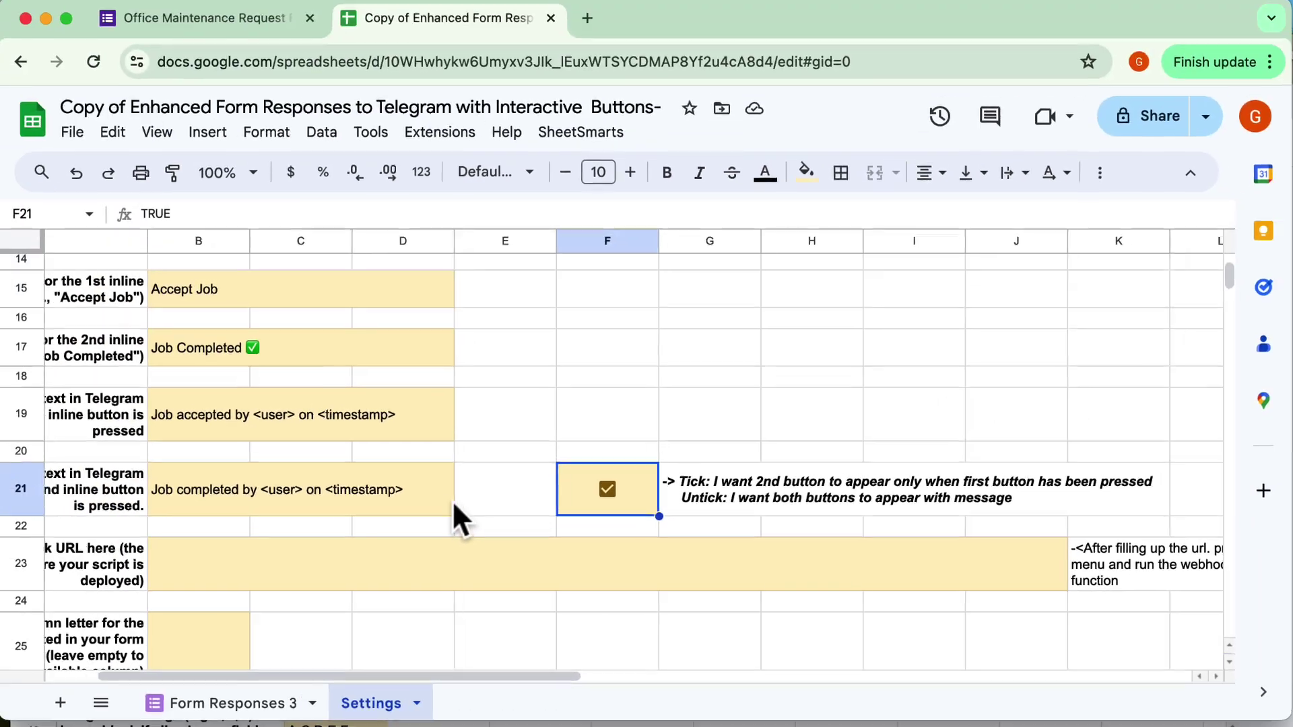
scroll(452, 499, left, 3)
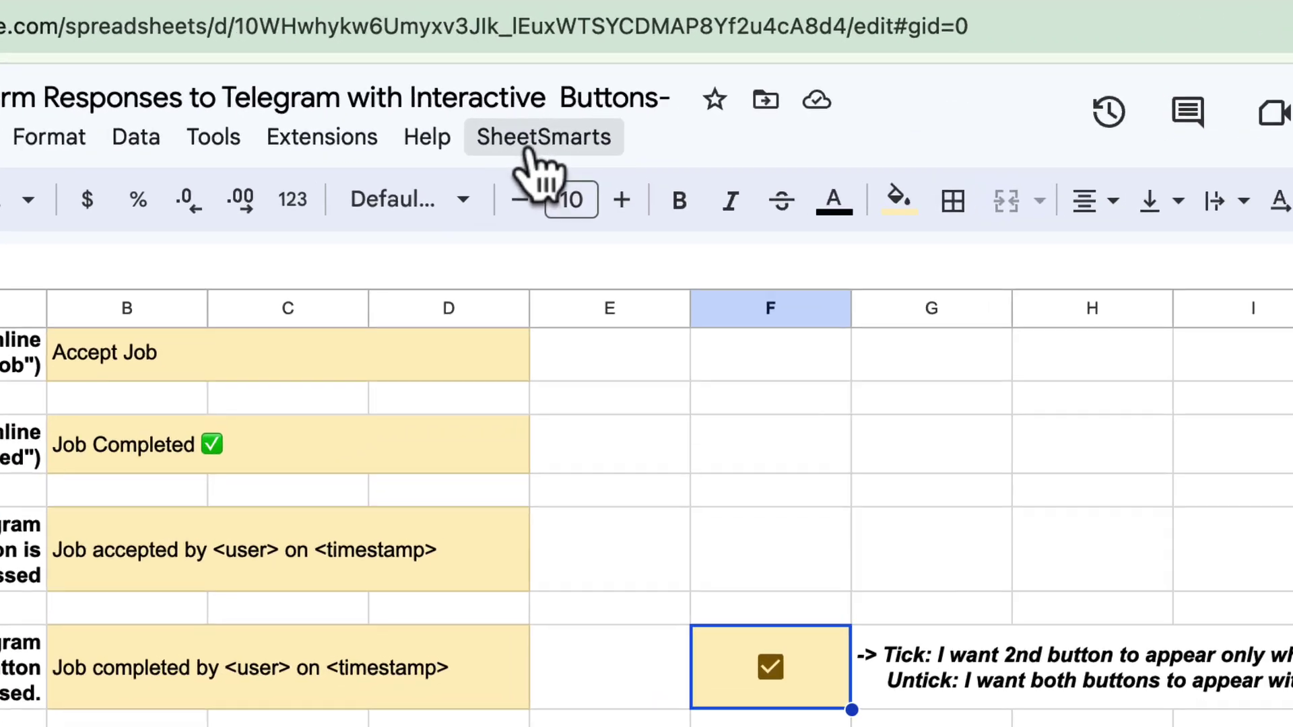
Run SheetSmarts > Install Trigger and pick the Google account to authorize with.
click(528, 151)
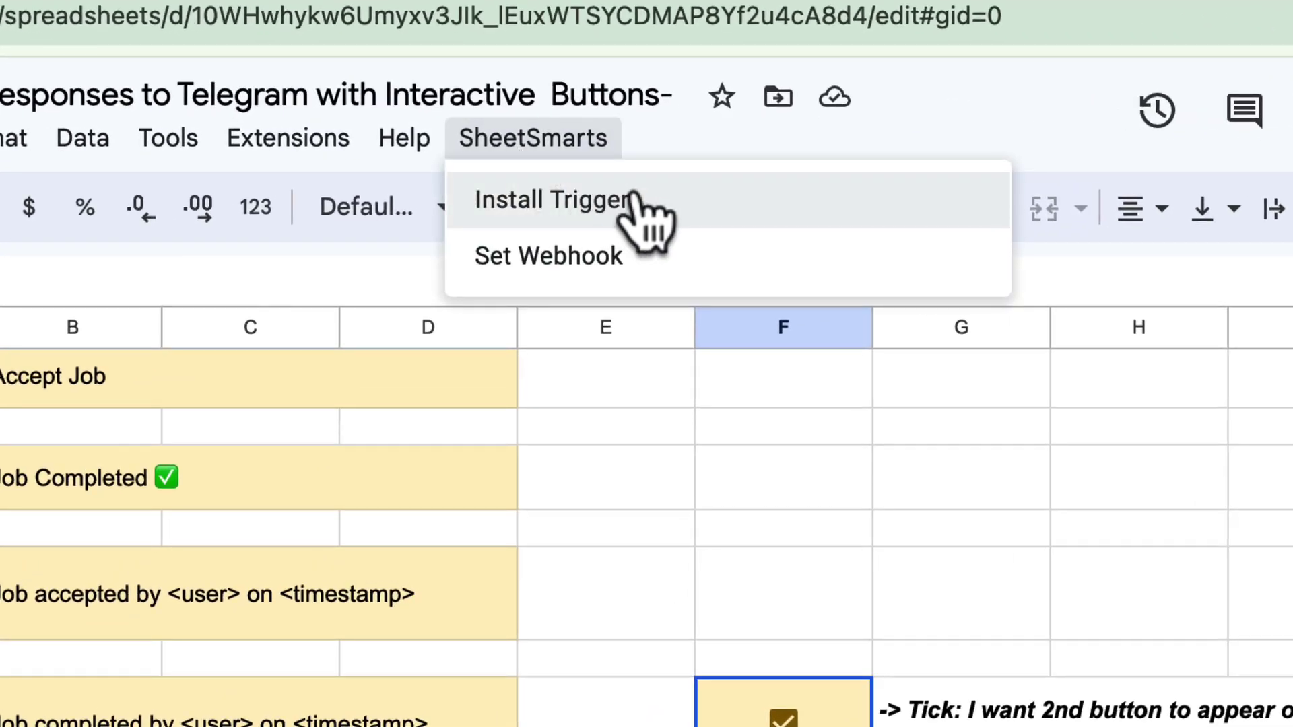
click(572, 212)
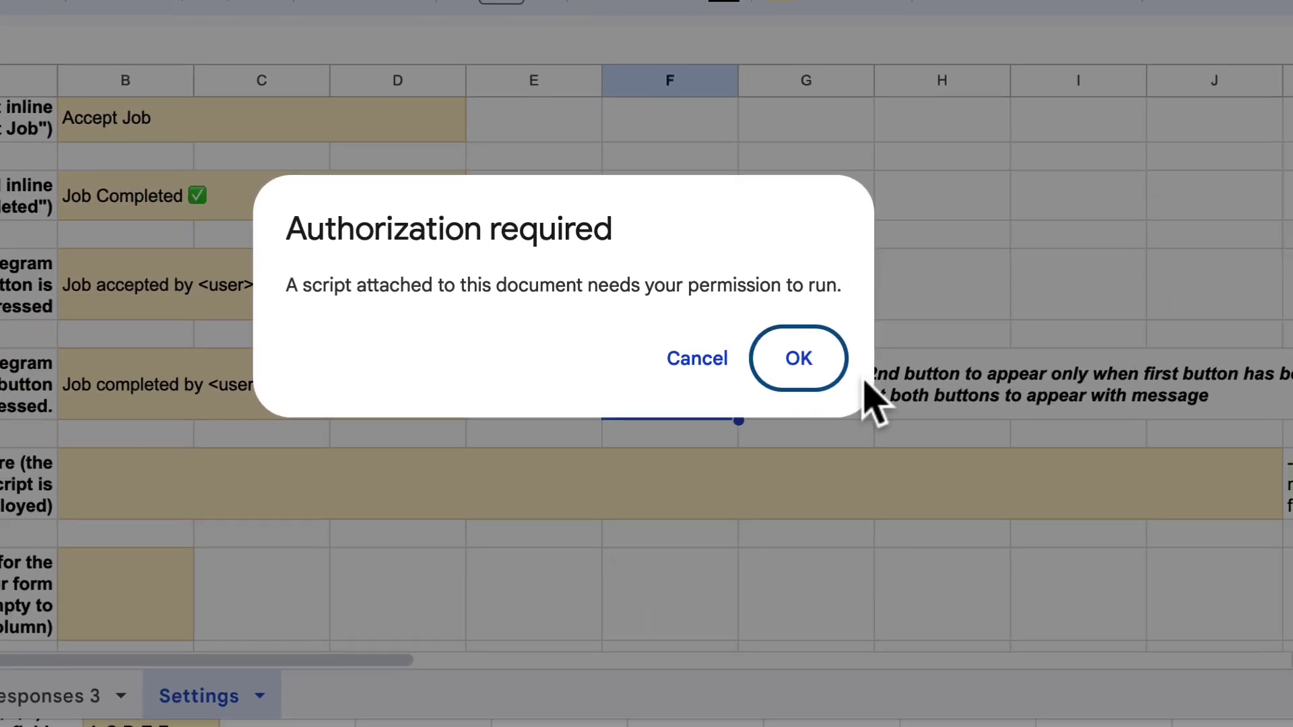
click(808, 369)
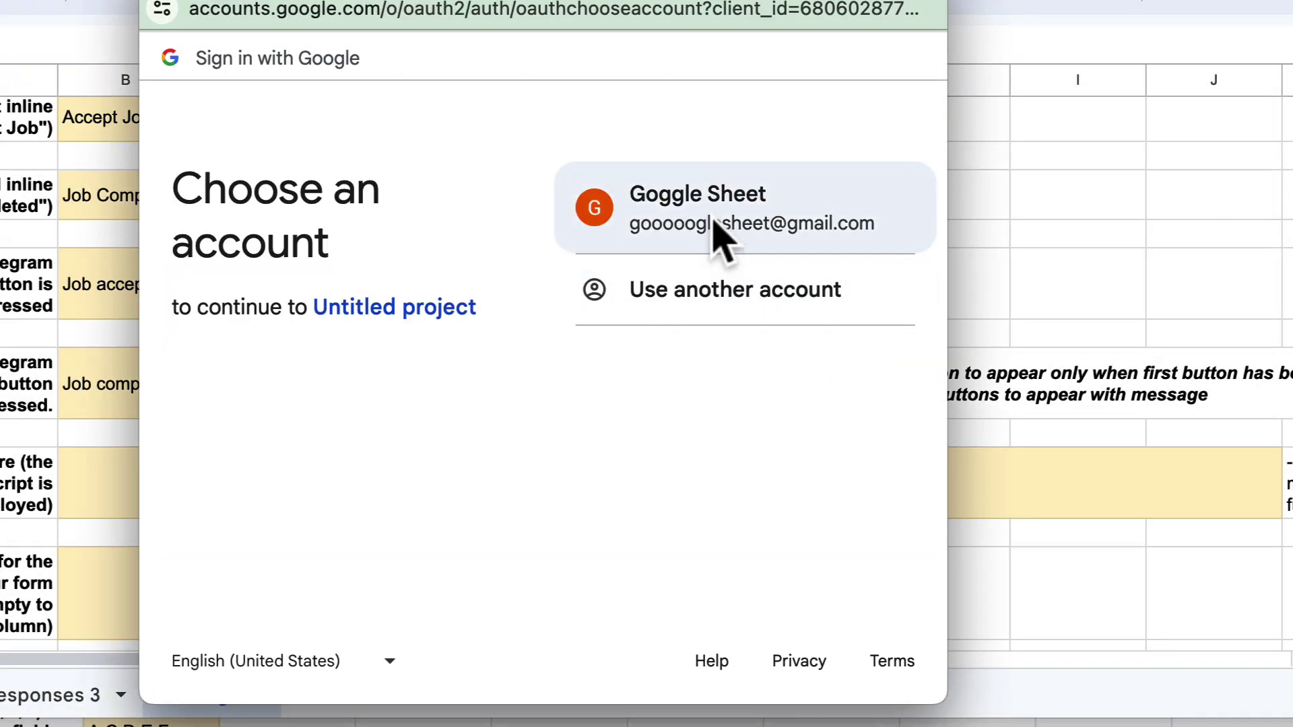
click(715, 222)
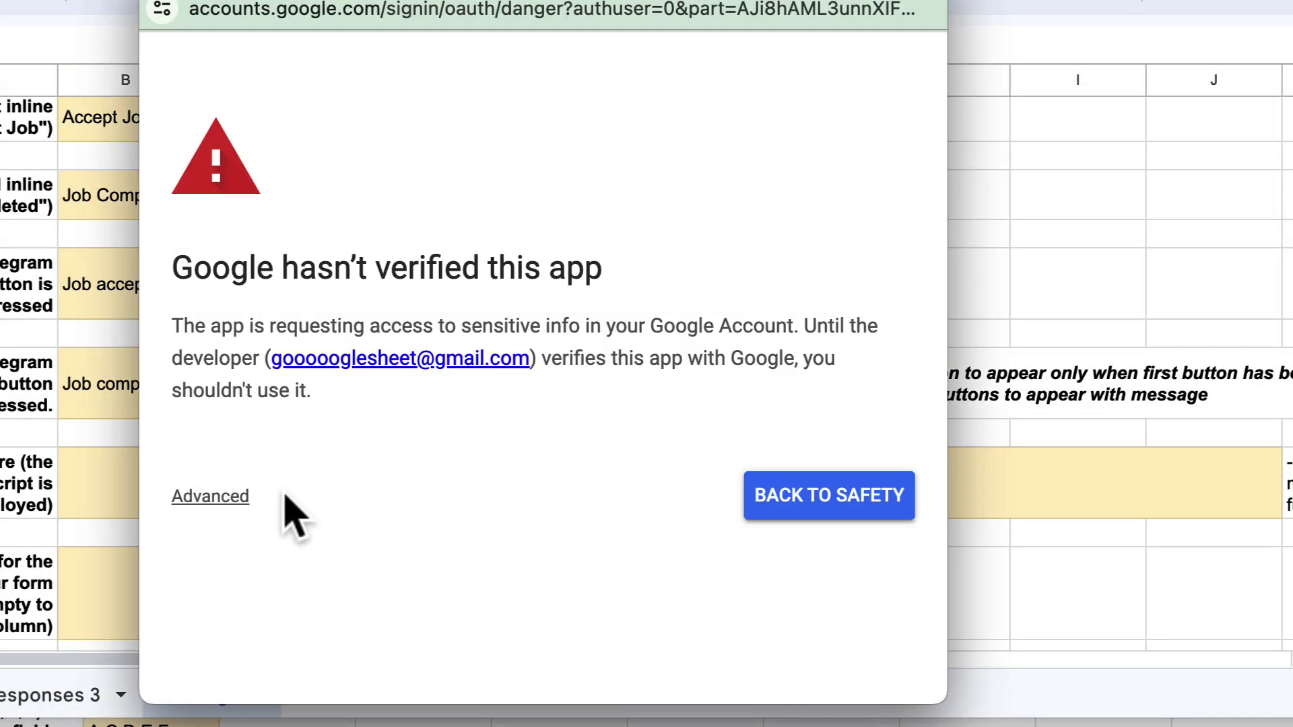
Proceed past the unverified-app warning and allow the script access to the account.
click(222, 498)
scroll(300, 519, down, 3)
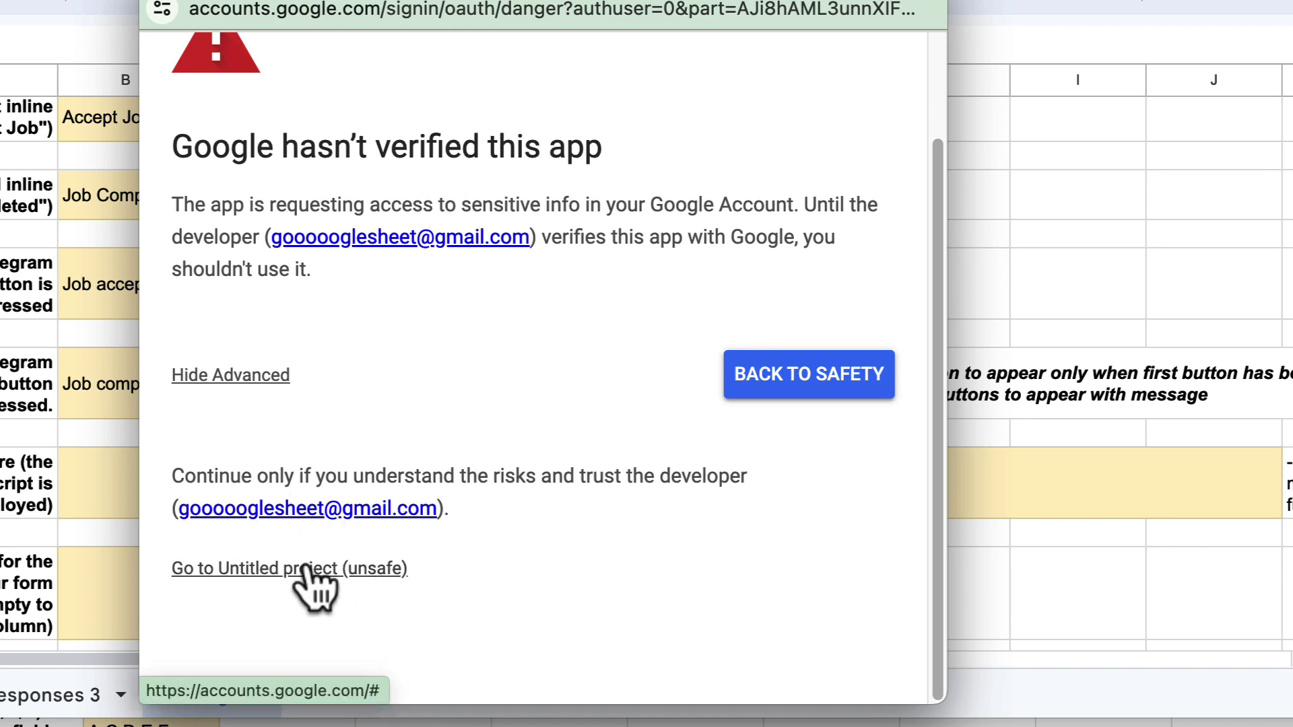
click(311, 573)
scroll(566, 545, down, 10)
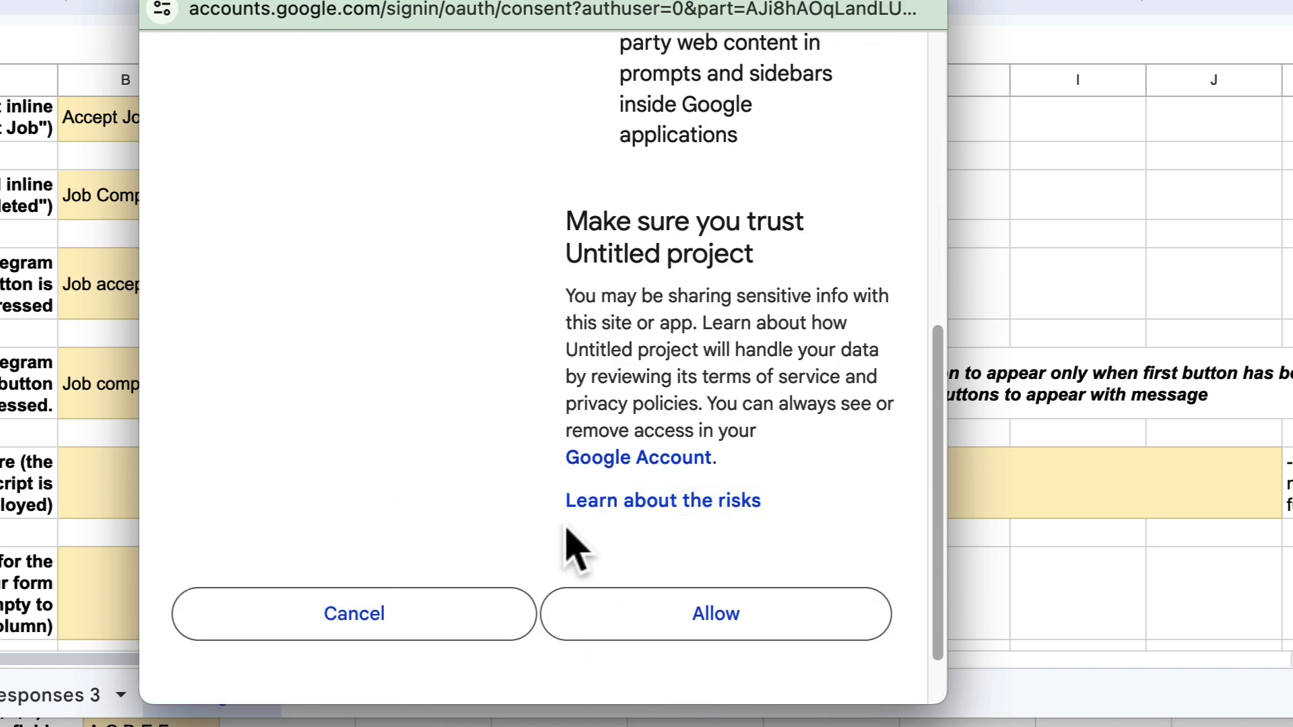
click(713, 547)
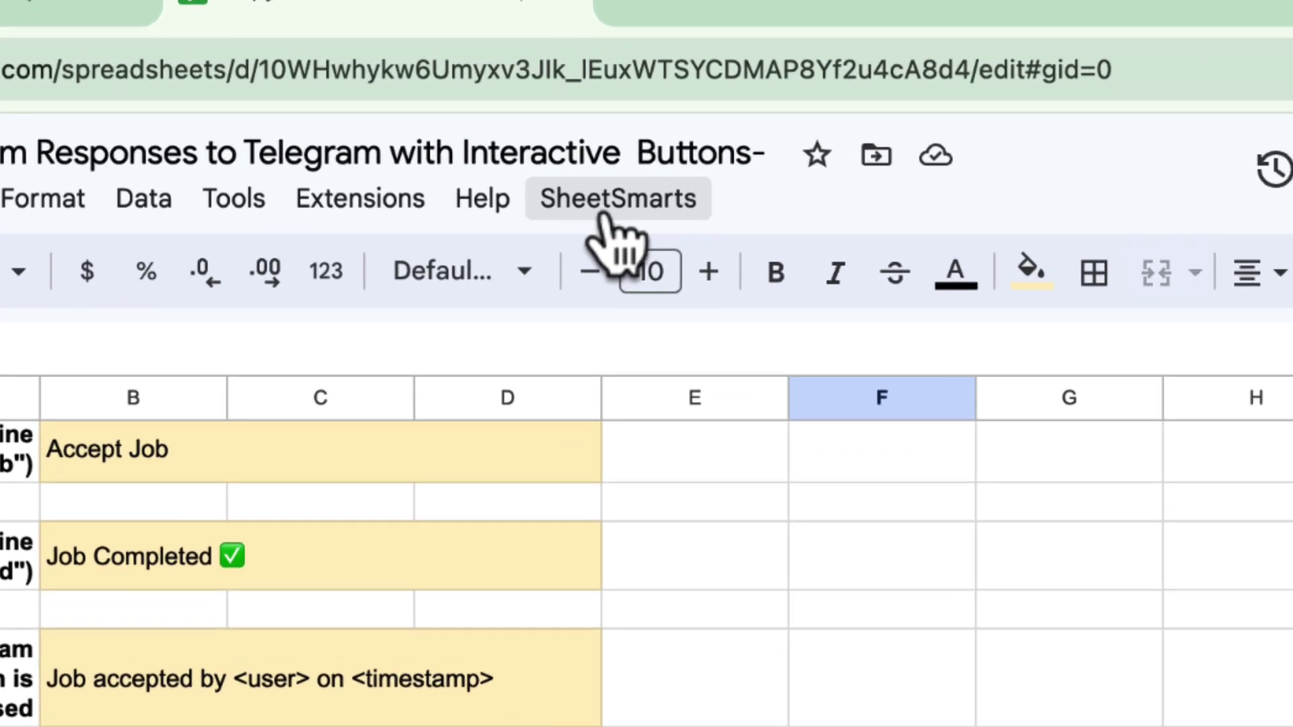
Rerun SheetSmarts > Install Trigger, then open the spreadsheet's script via Extensions > Apps Script.
click(575, 138)
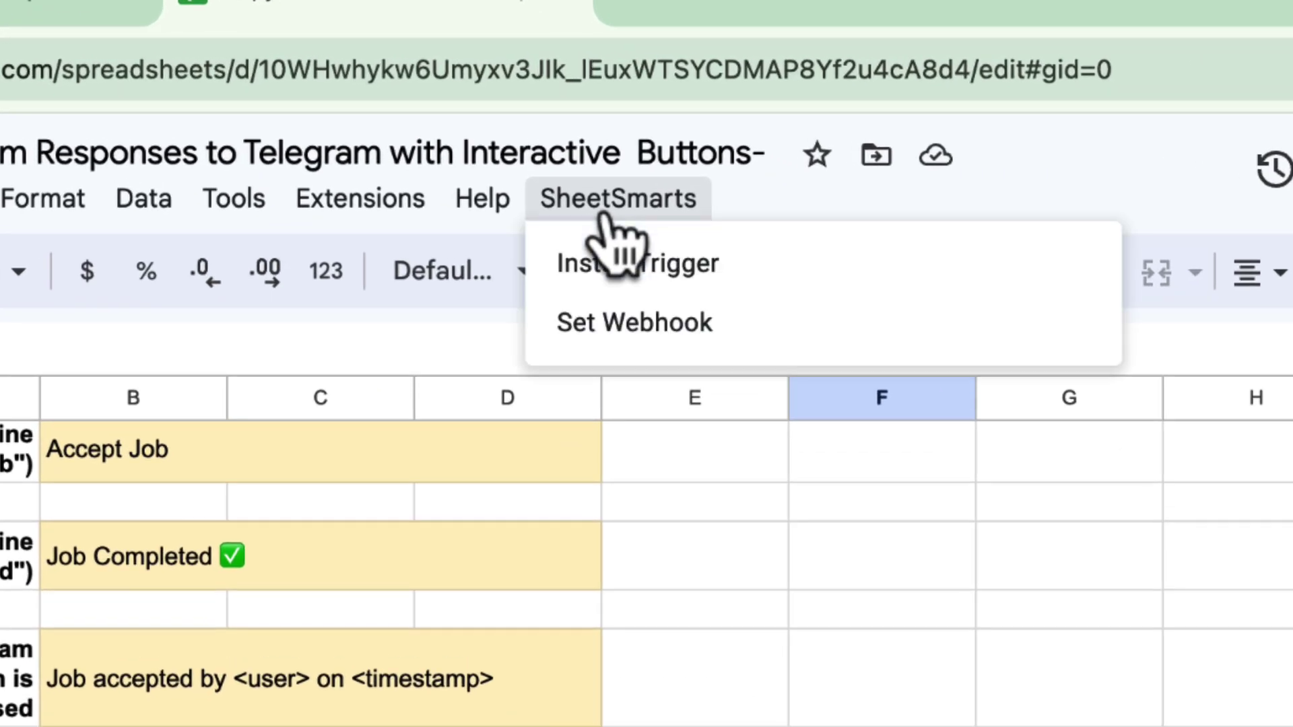
click(619, 262)
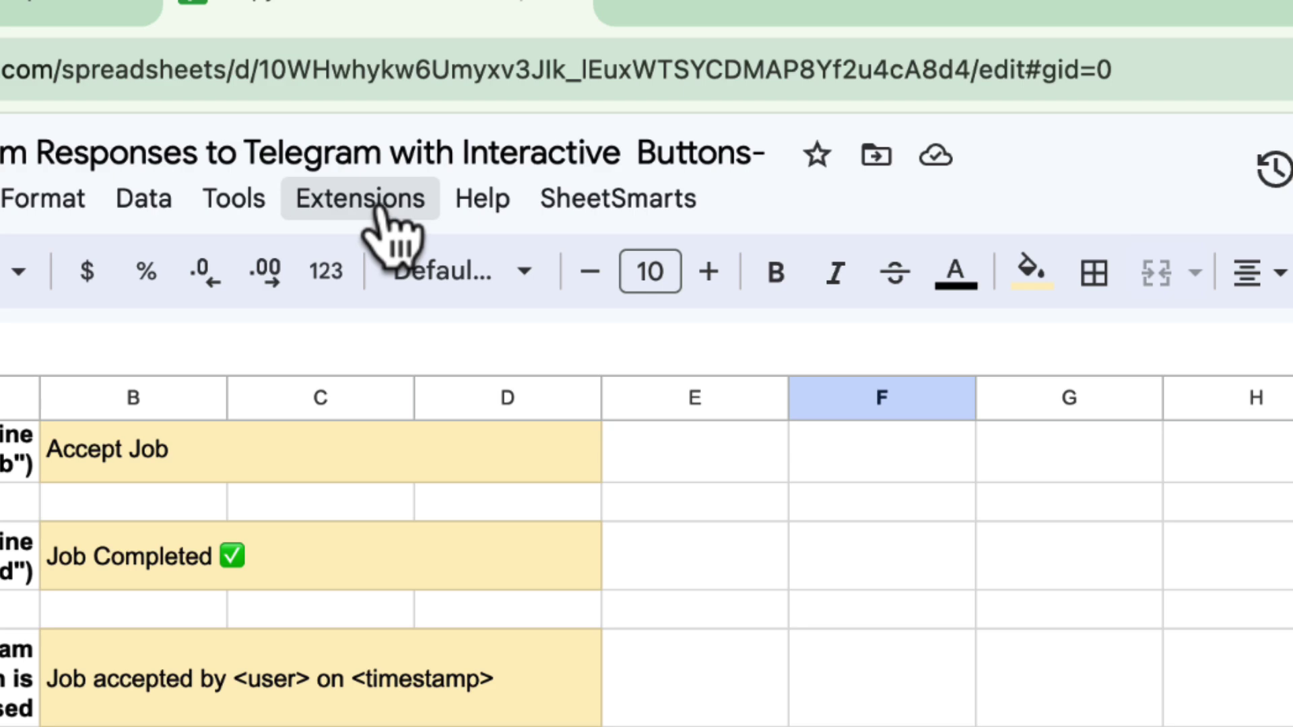
click(377, 222)
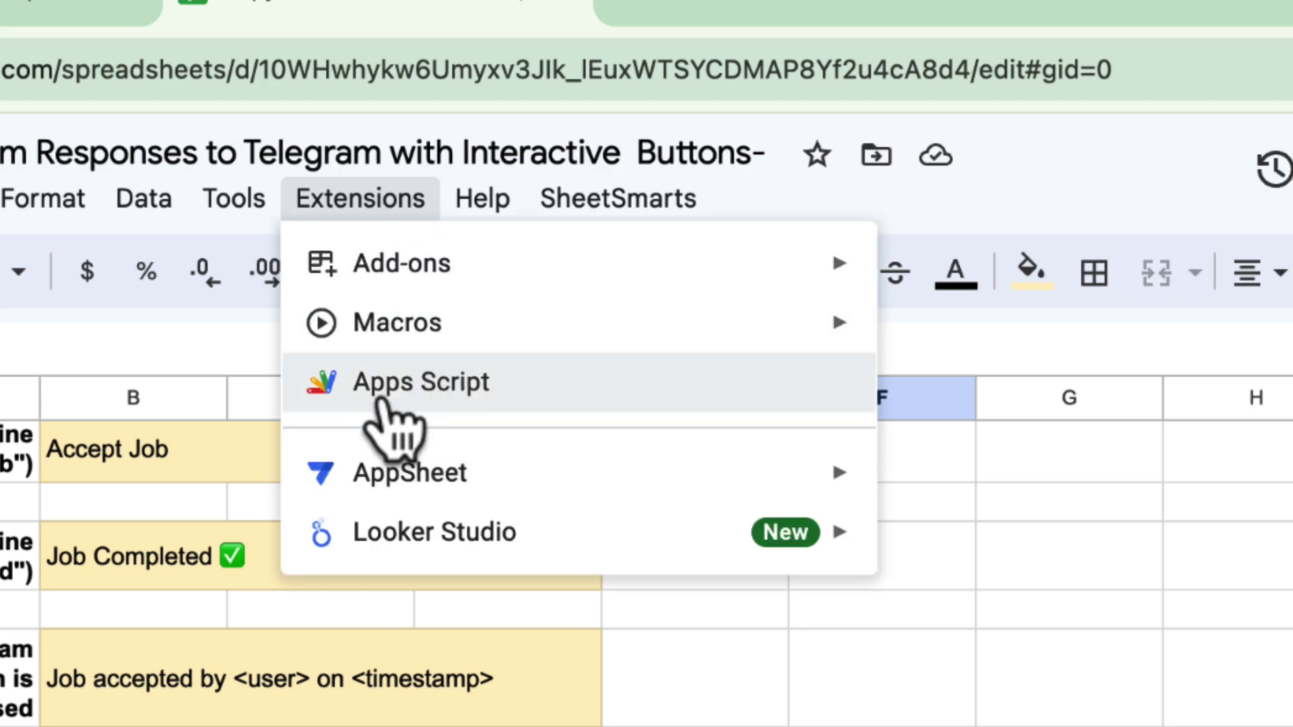
click(449, 401)
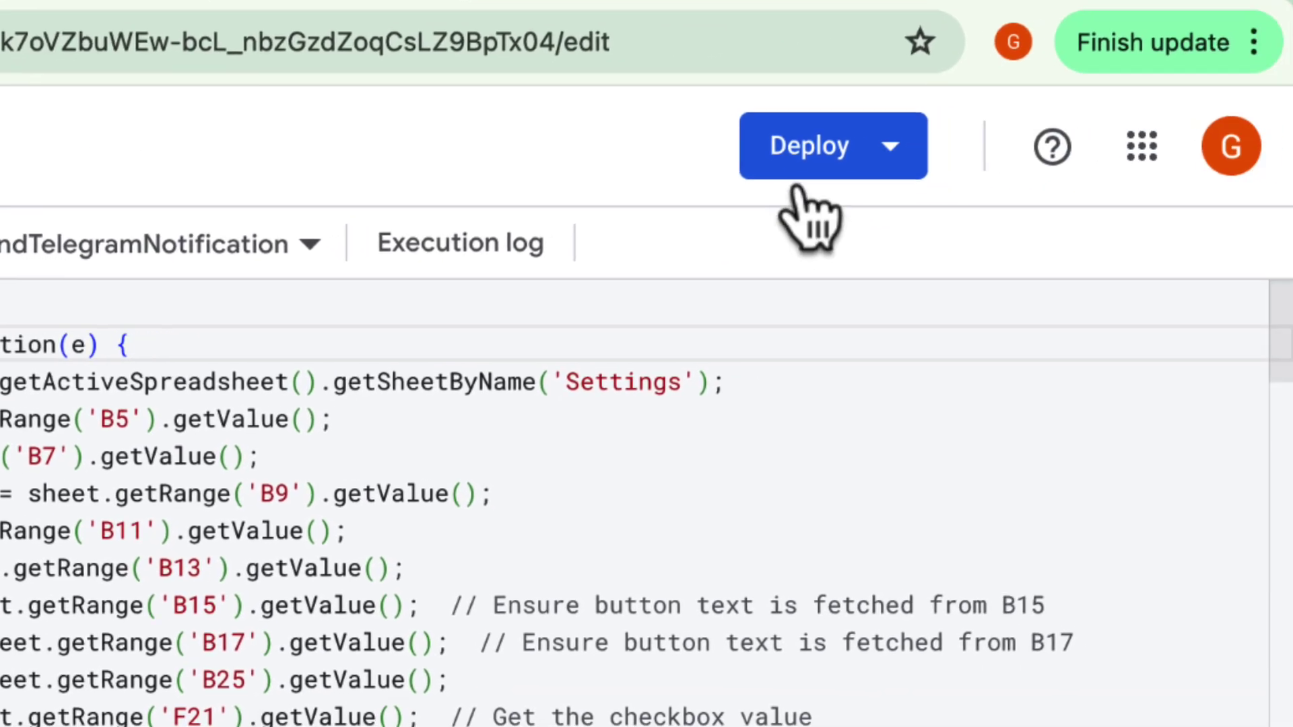
Create a new web app deployment described 'Telegram', with access for Anyone, and deploy it.
click(874, 129)
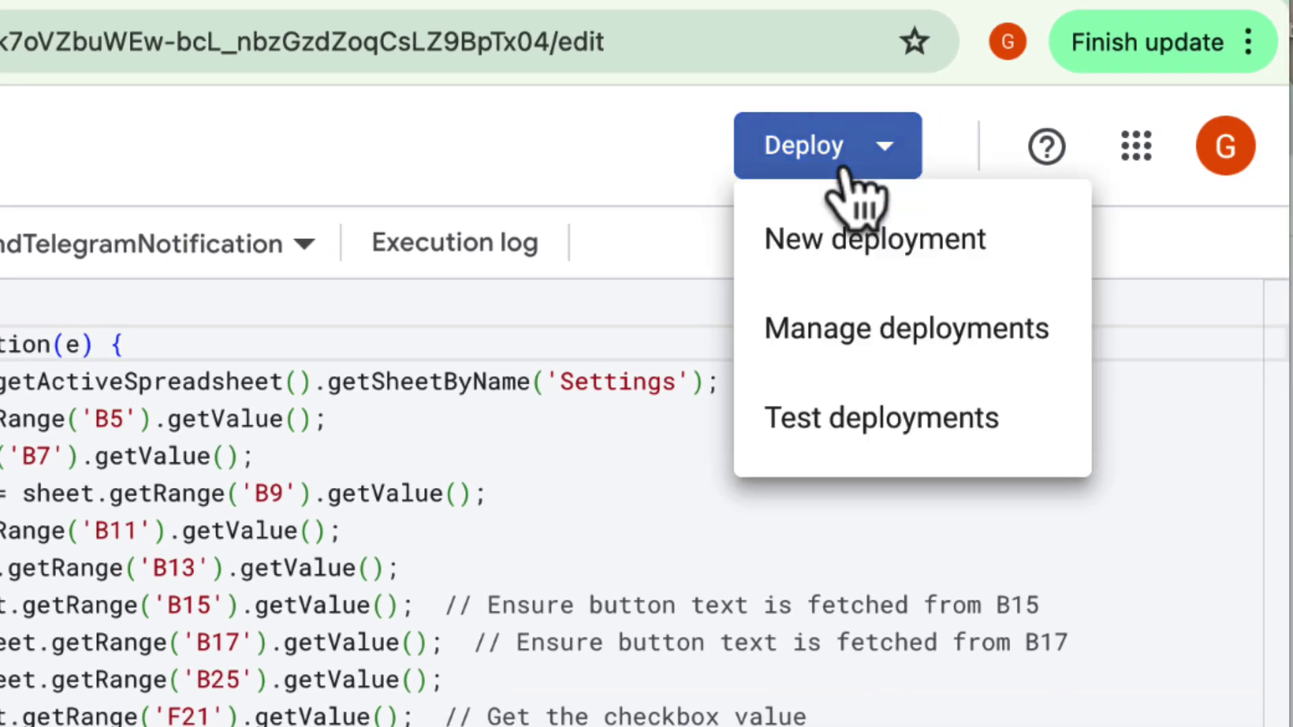
click(862, 261)
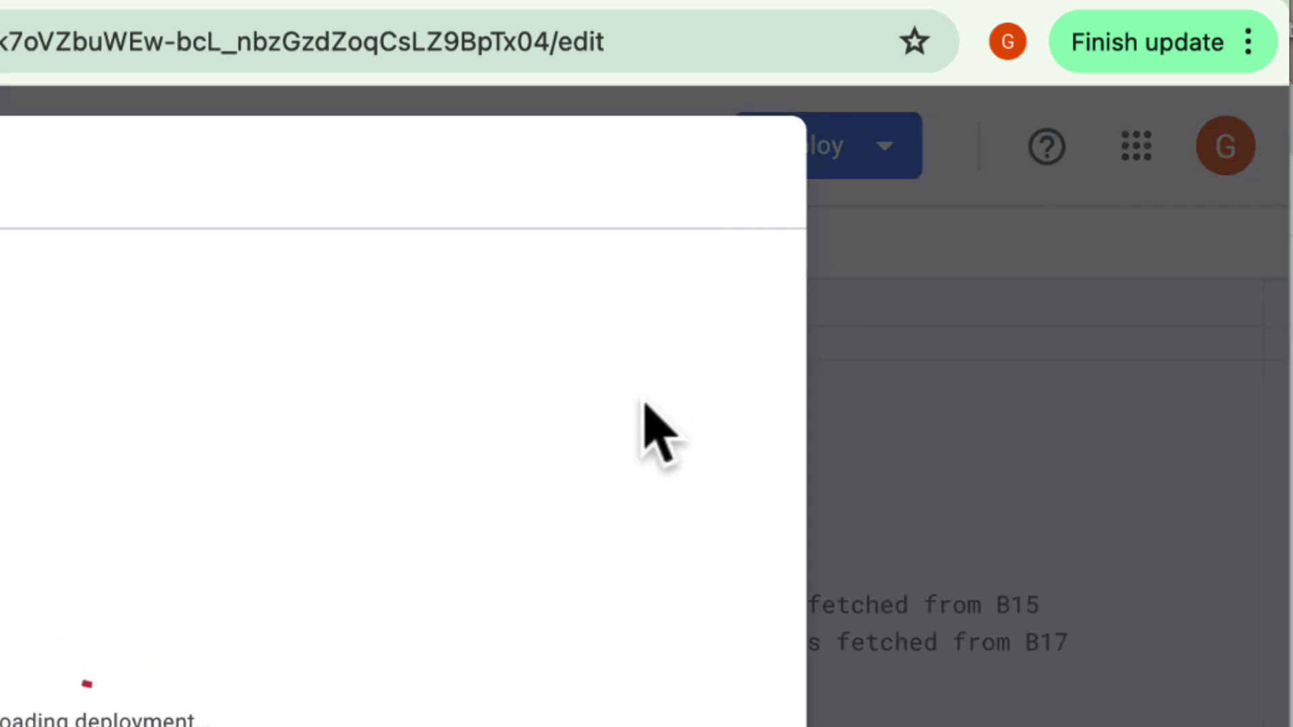
text(Telegram)
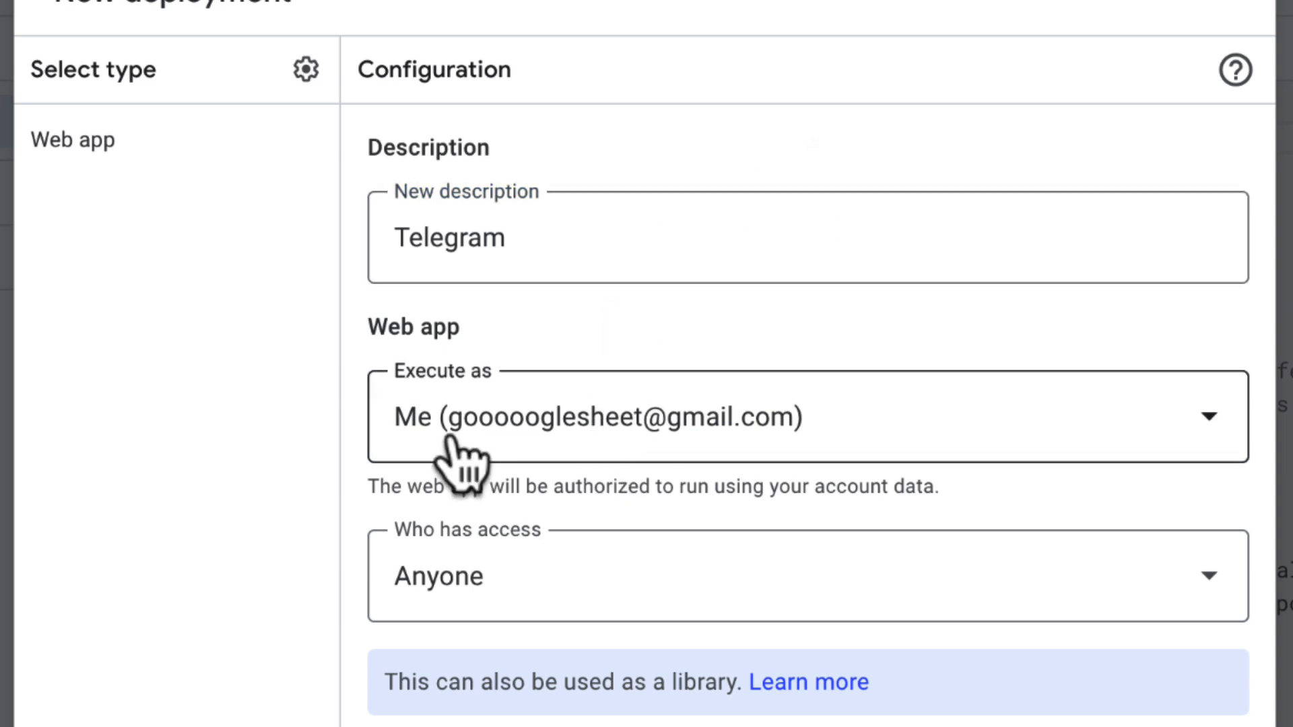
click(454, 609)
click(465, 610)
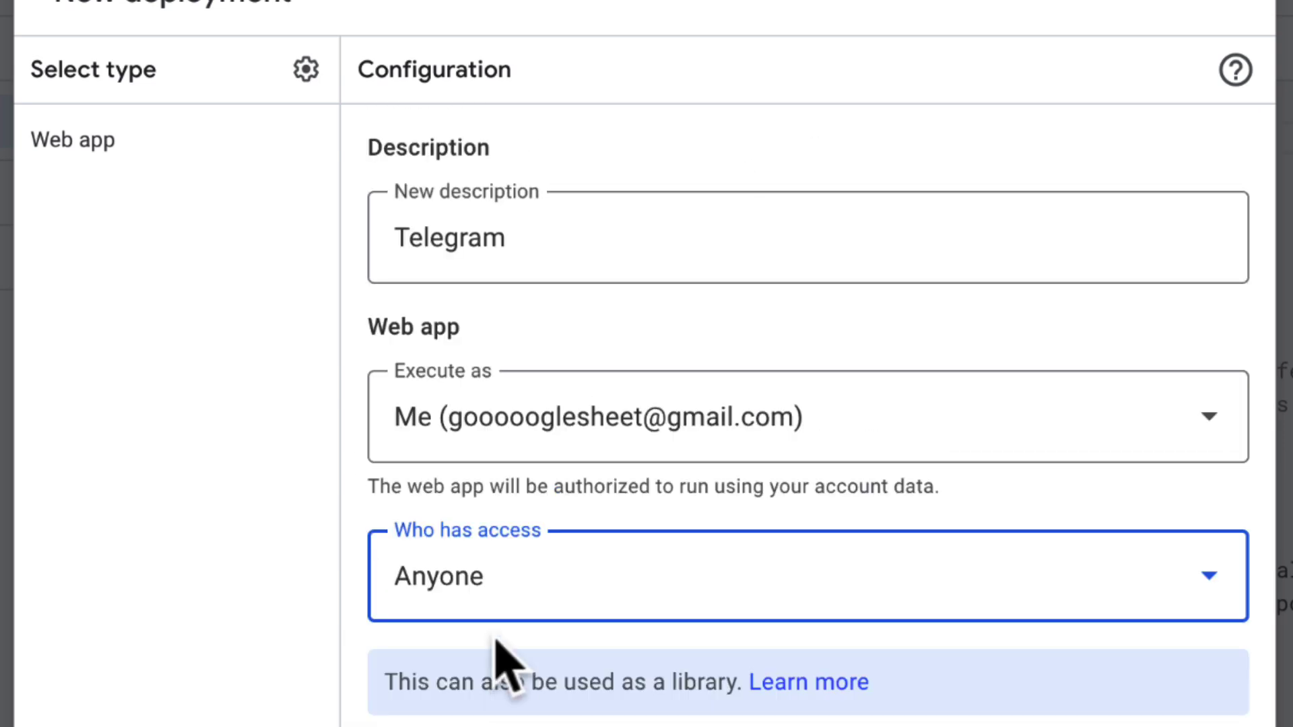
click(68, 152)
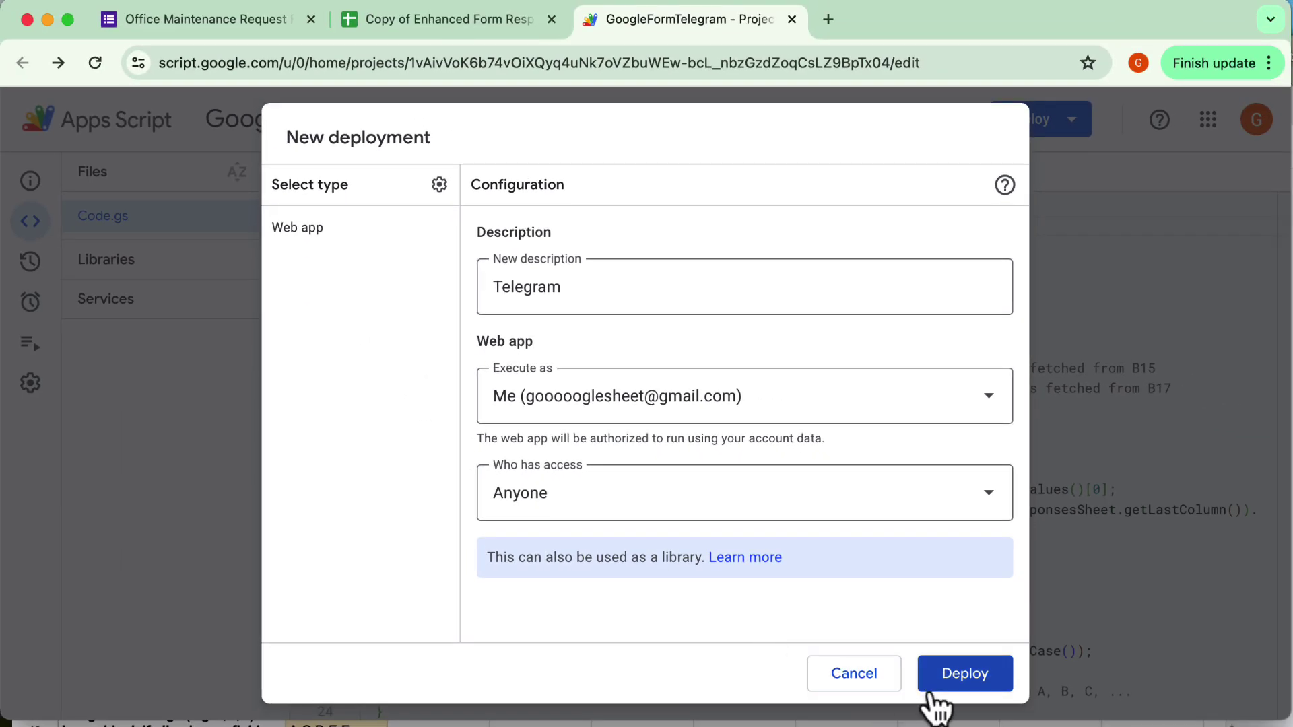
click(952, 680)
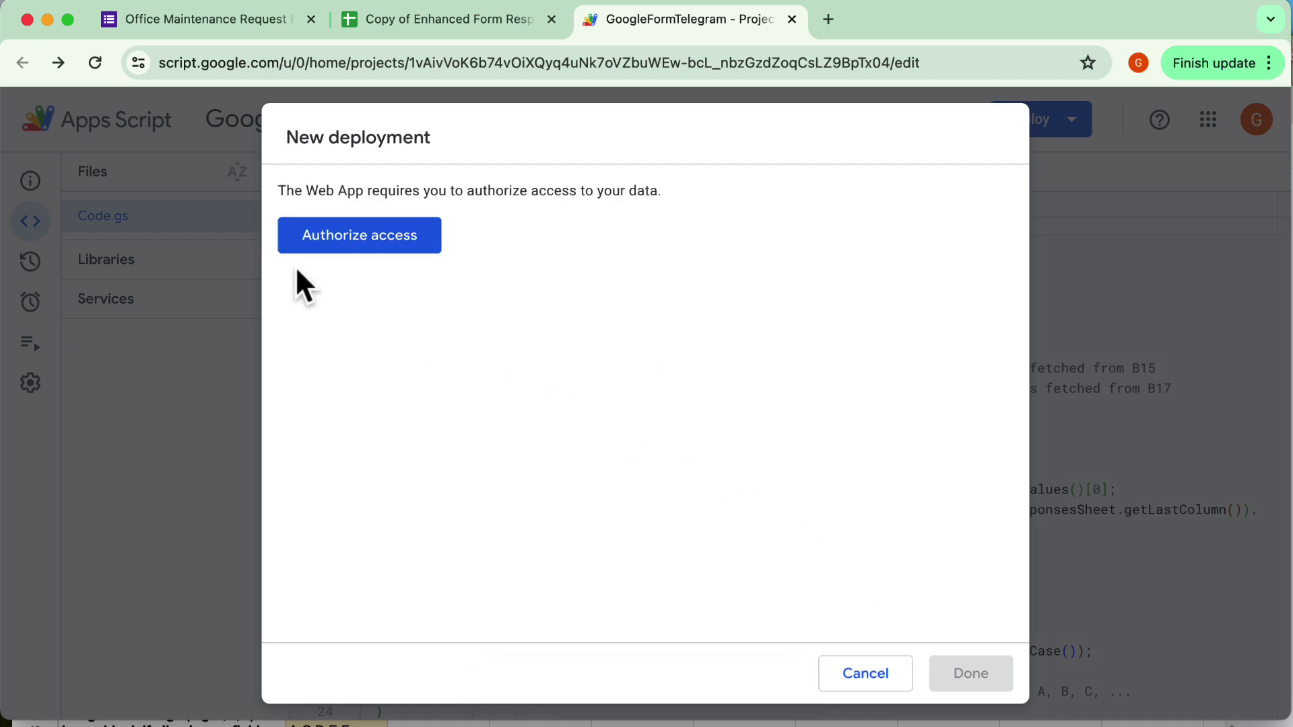
Authorize the deployment past the unverified-app warning, then copy the Version 1 web app URL.
click(380, 253)
click(531, 354)
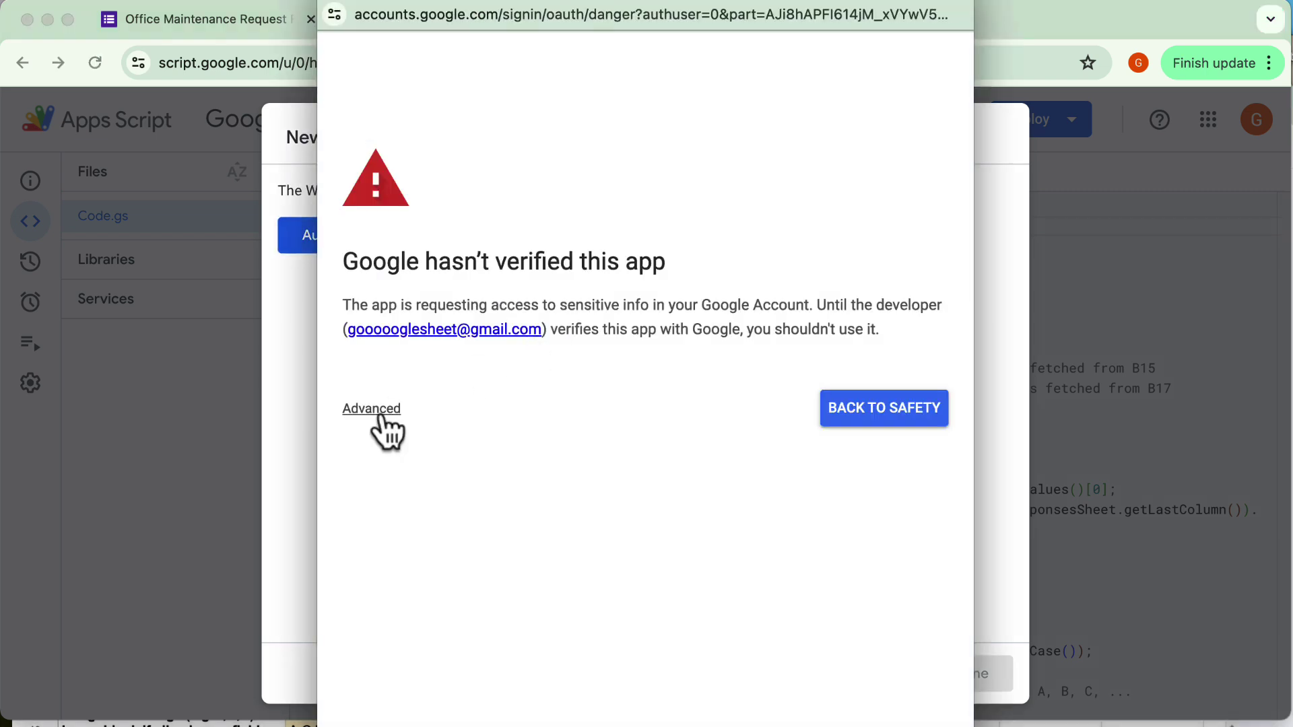
click(374, 429)
click(441, 562)
scroll(546, 555, down, 4)
click(741, 616)
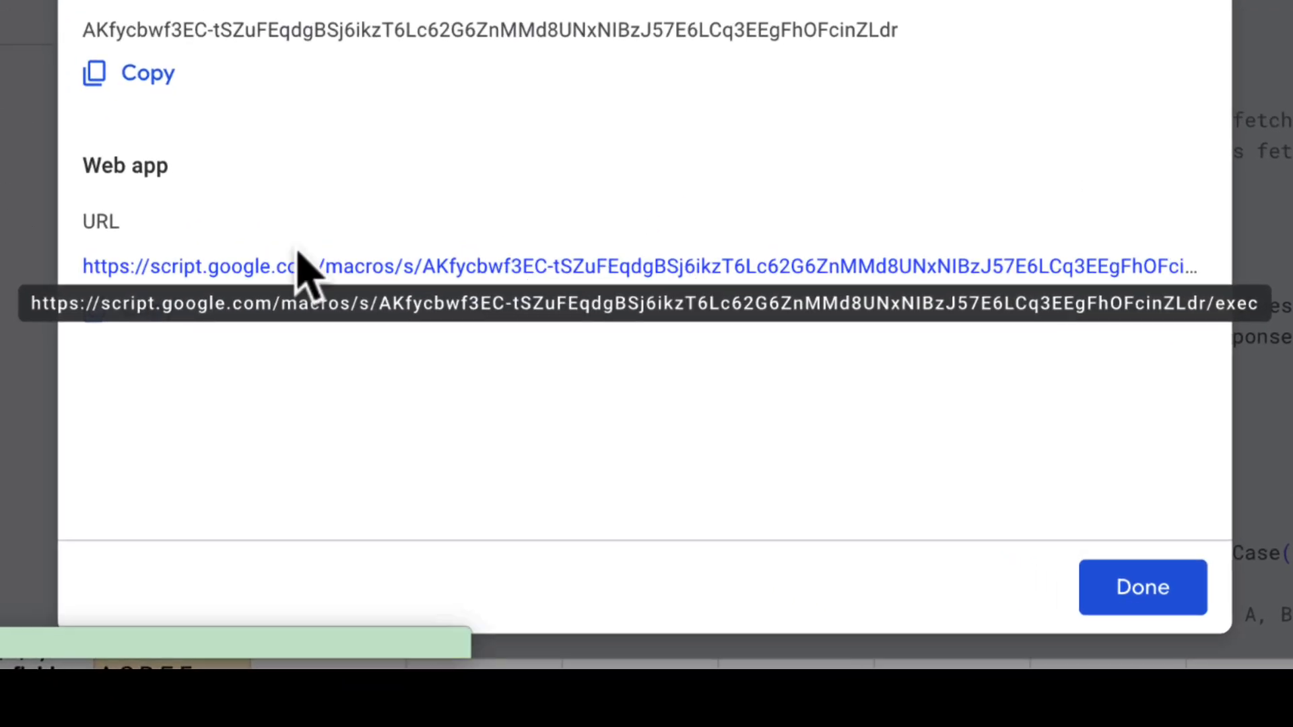
click(144, 320)
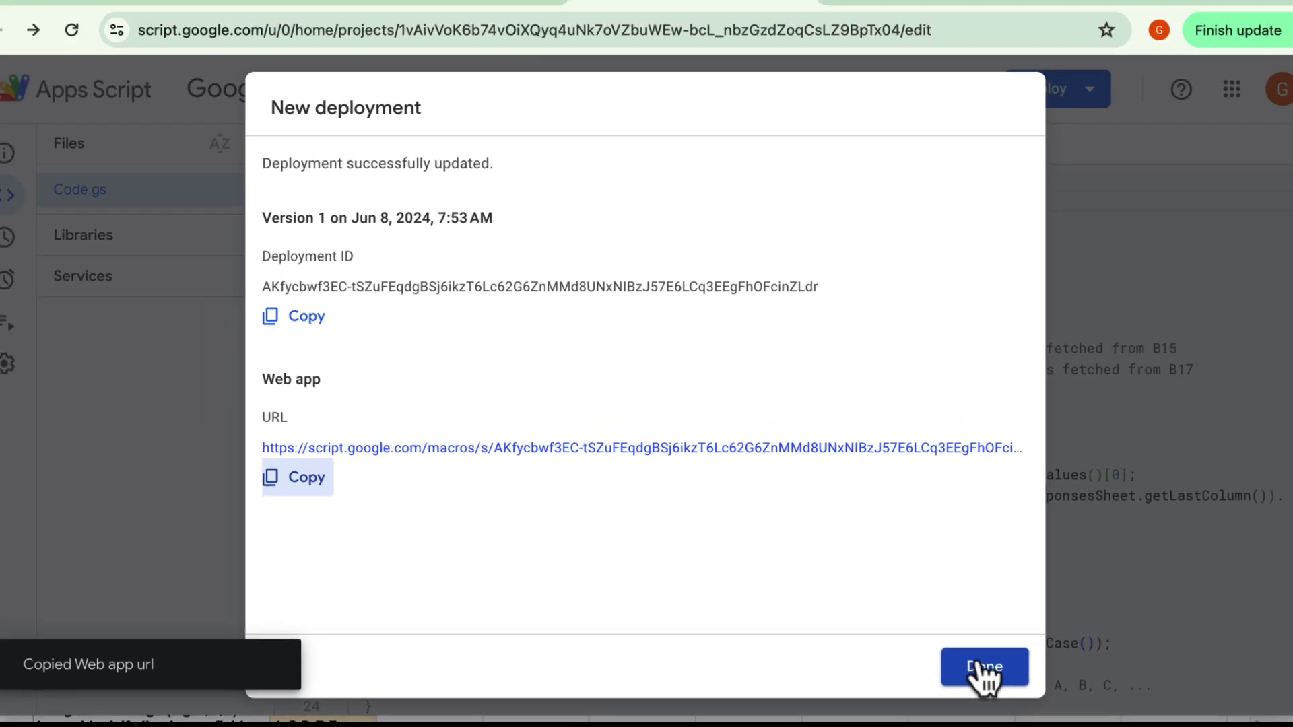
click(1107, 603)
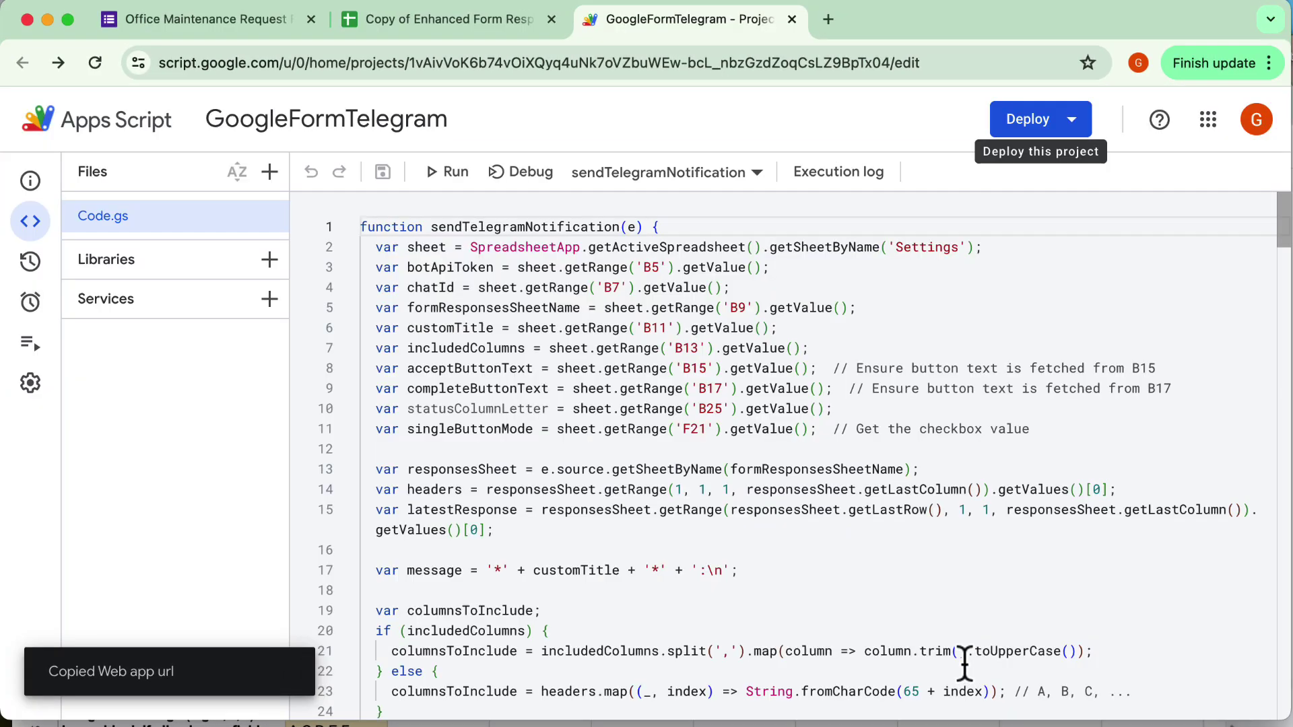
Paste the deployed web app URL into the Settings webhook cell B23.
click(421, 18)
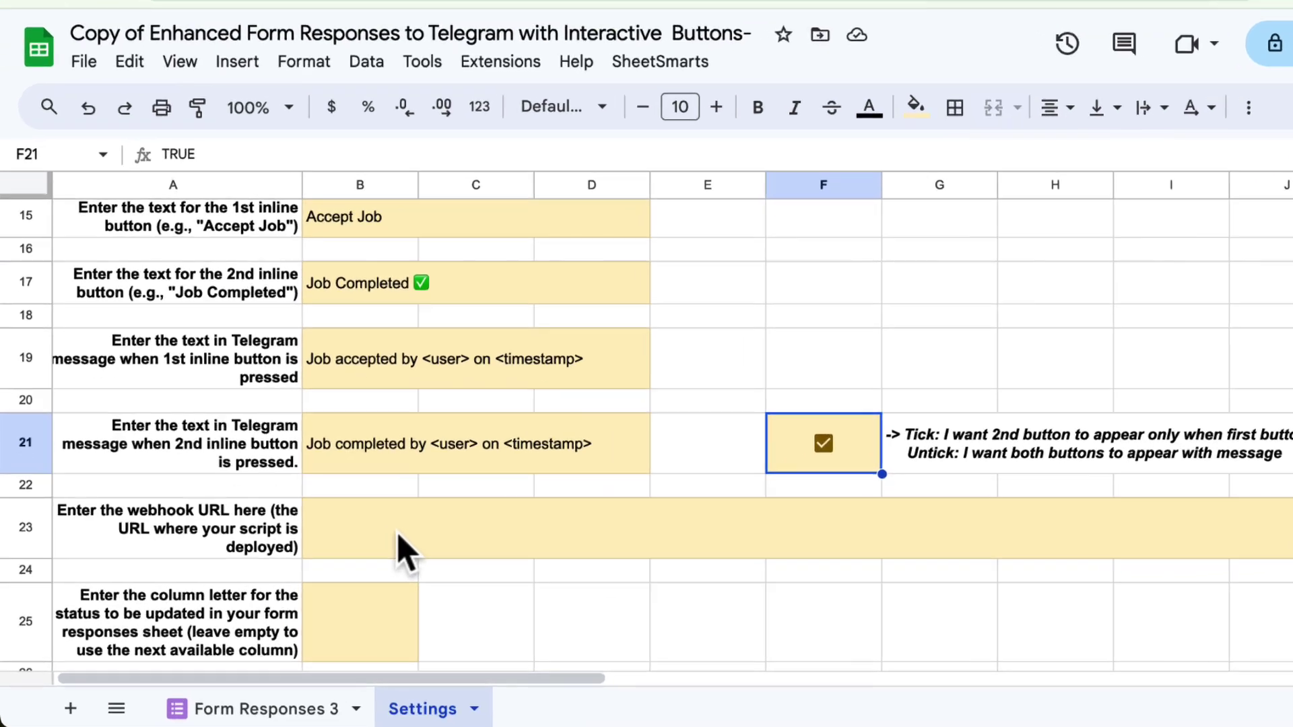
double_click(398, 548)
key(ctrl+v)
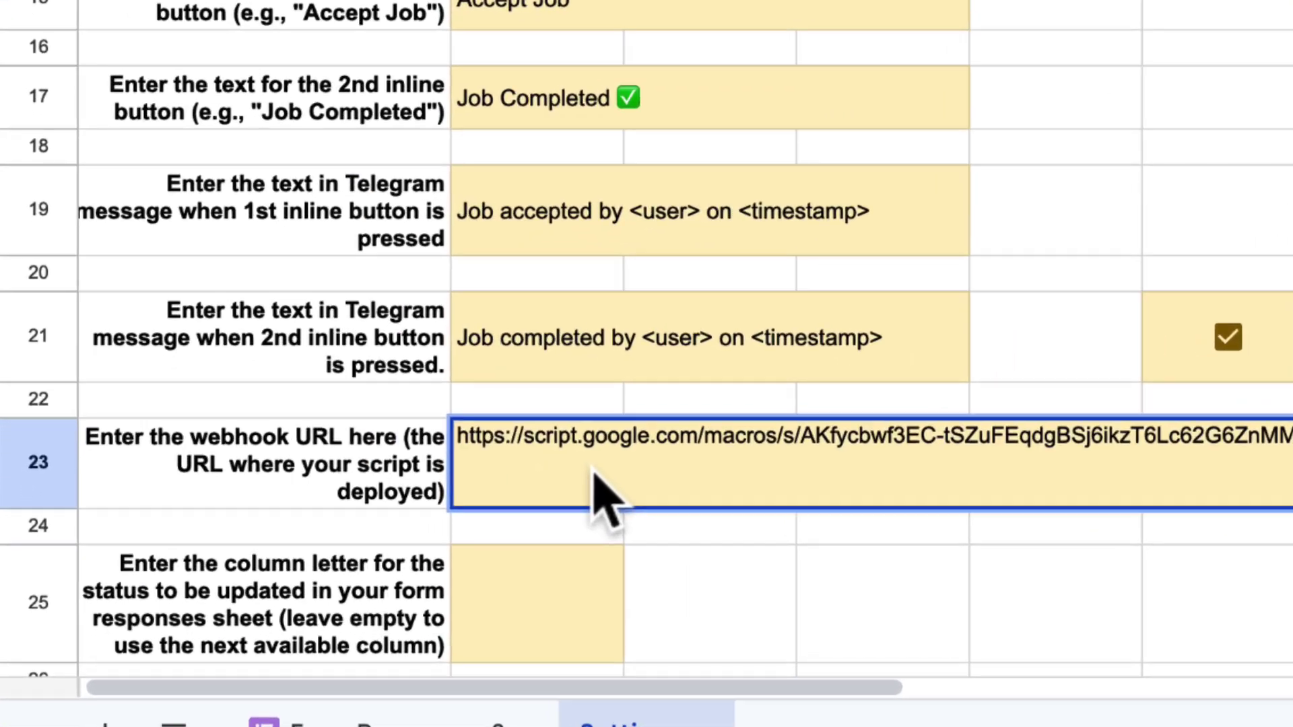
click(404, 596)
Run SheetSmarts > Set Webhook to register the URL with the Telegram bot.
mouse_move(709, 489)
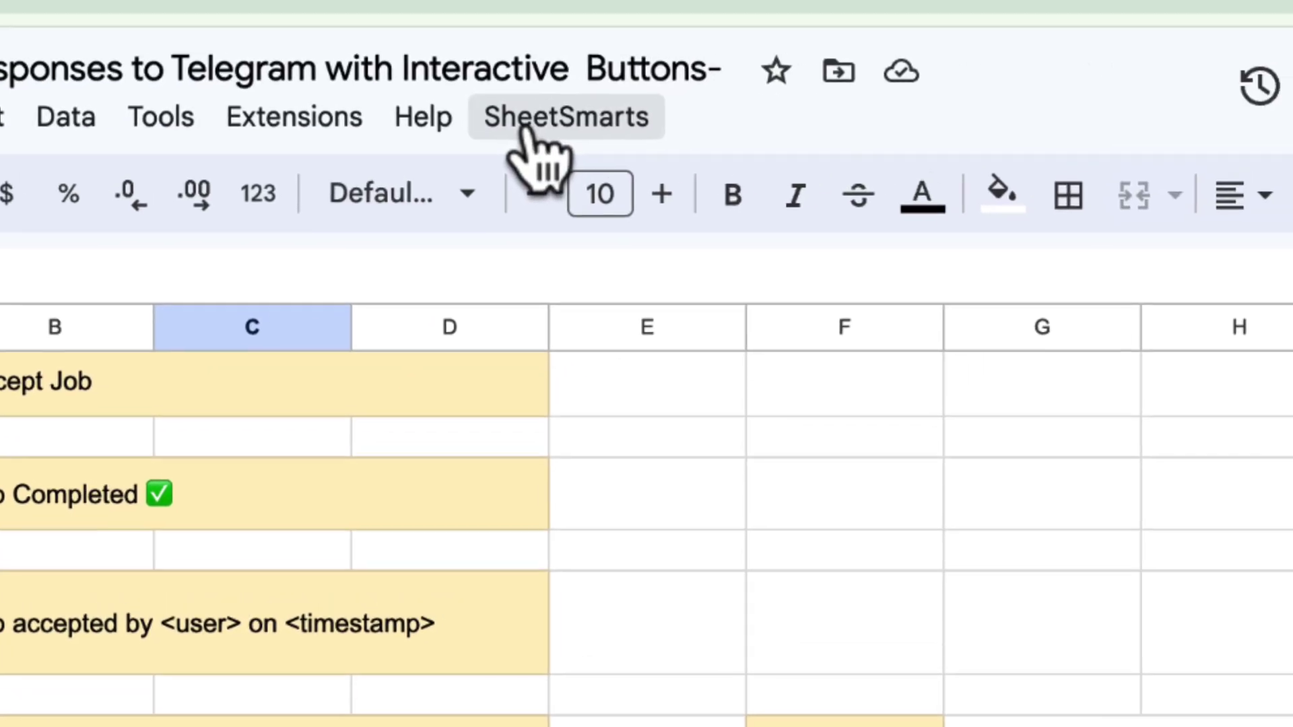
click(524, 128)
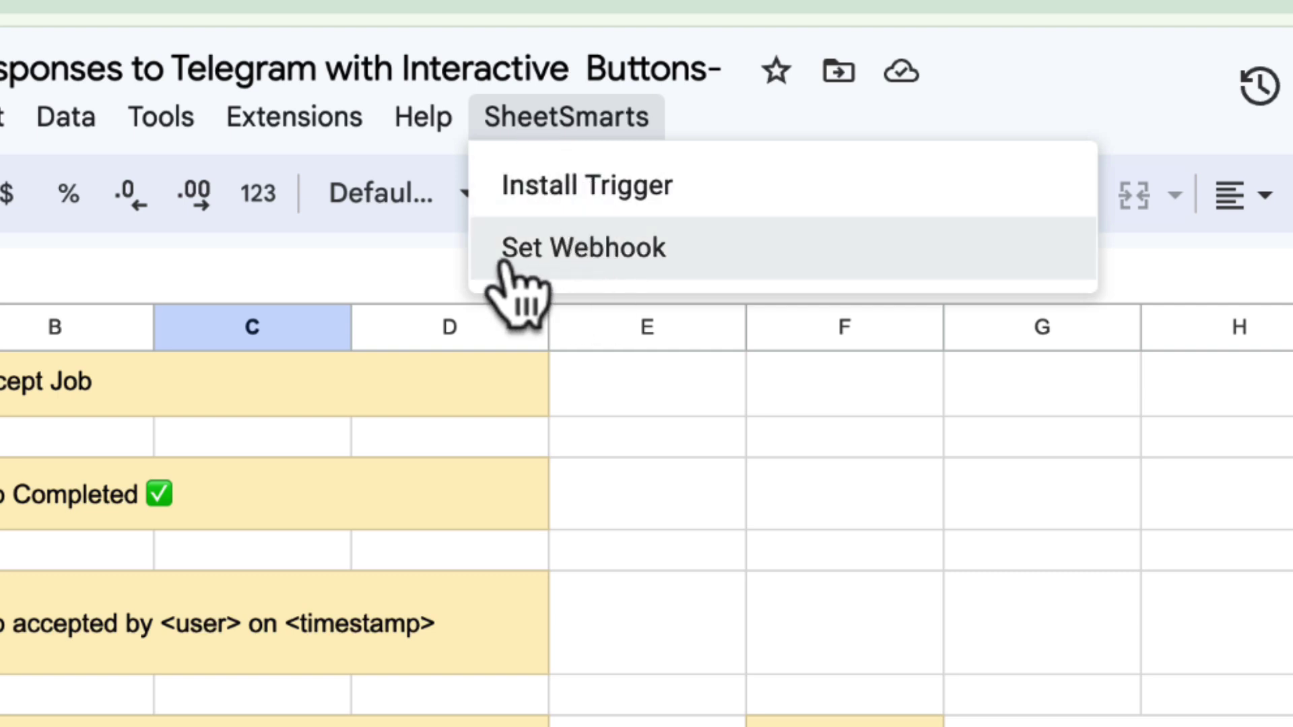
click(536, 266)
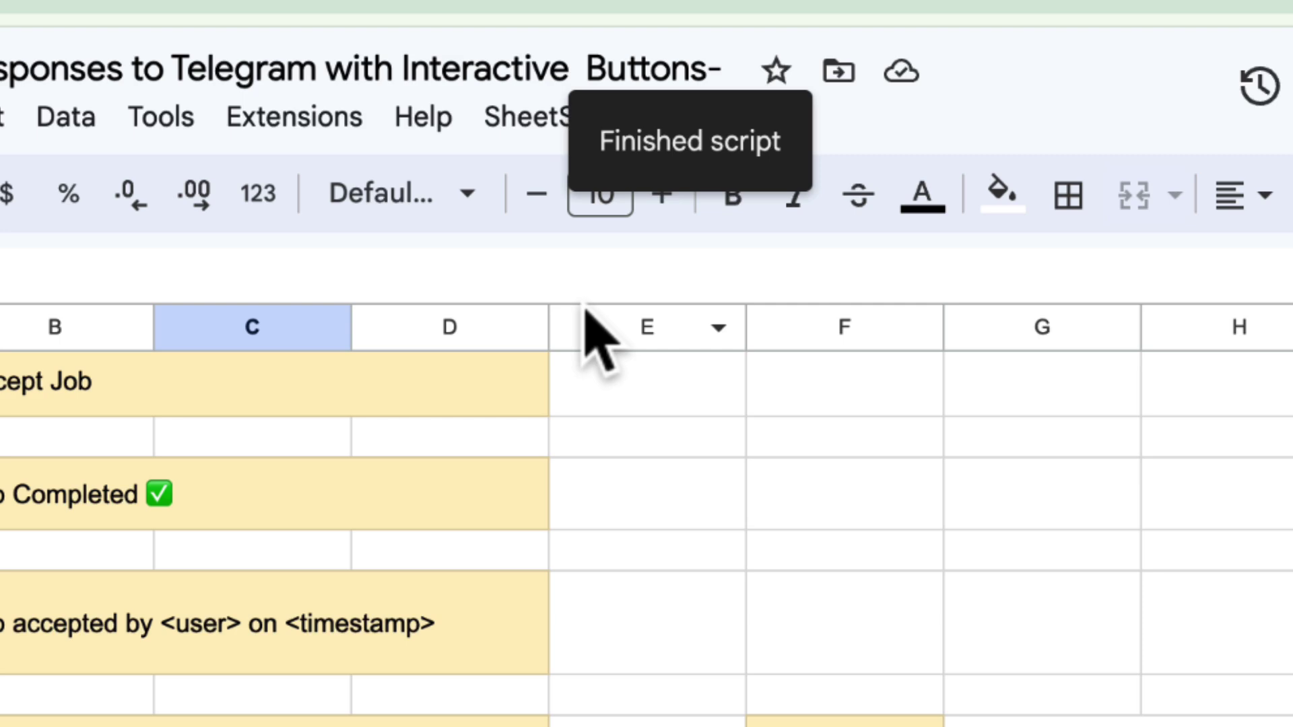
Set the status column letter in B25 to G, the first empty Form Responses 3 column.
scroll(591, 515, down, 3)
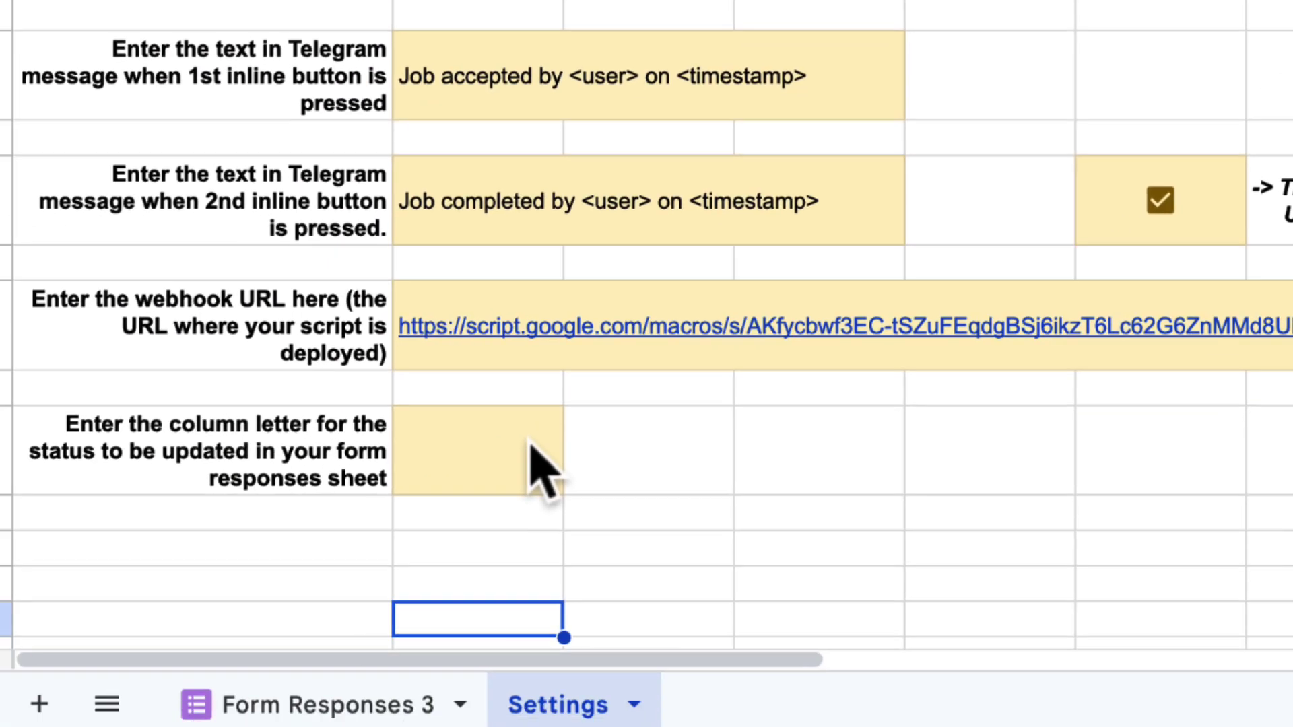
click(528, 463)
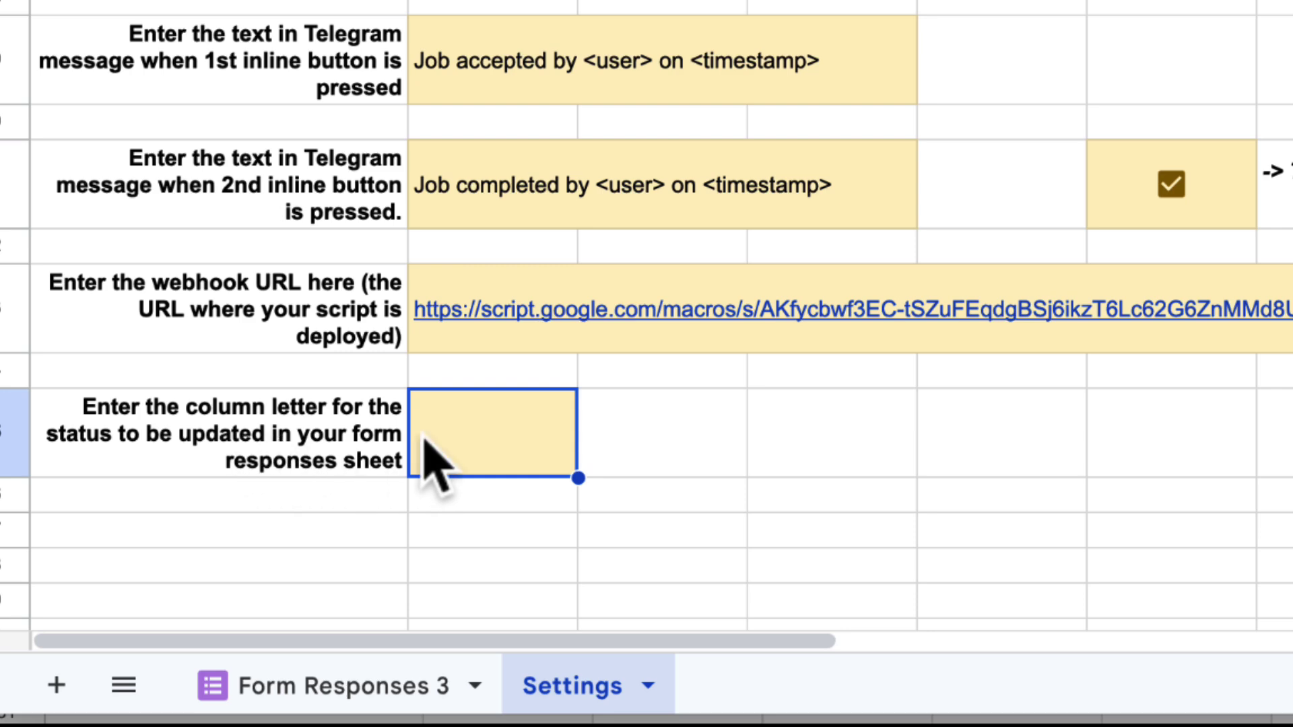
click(340, 690)
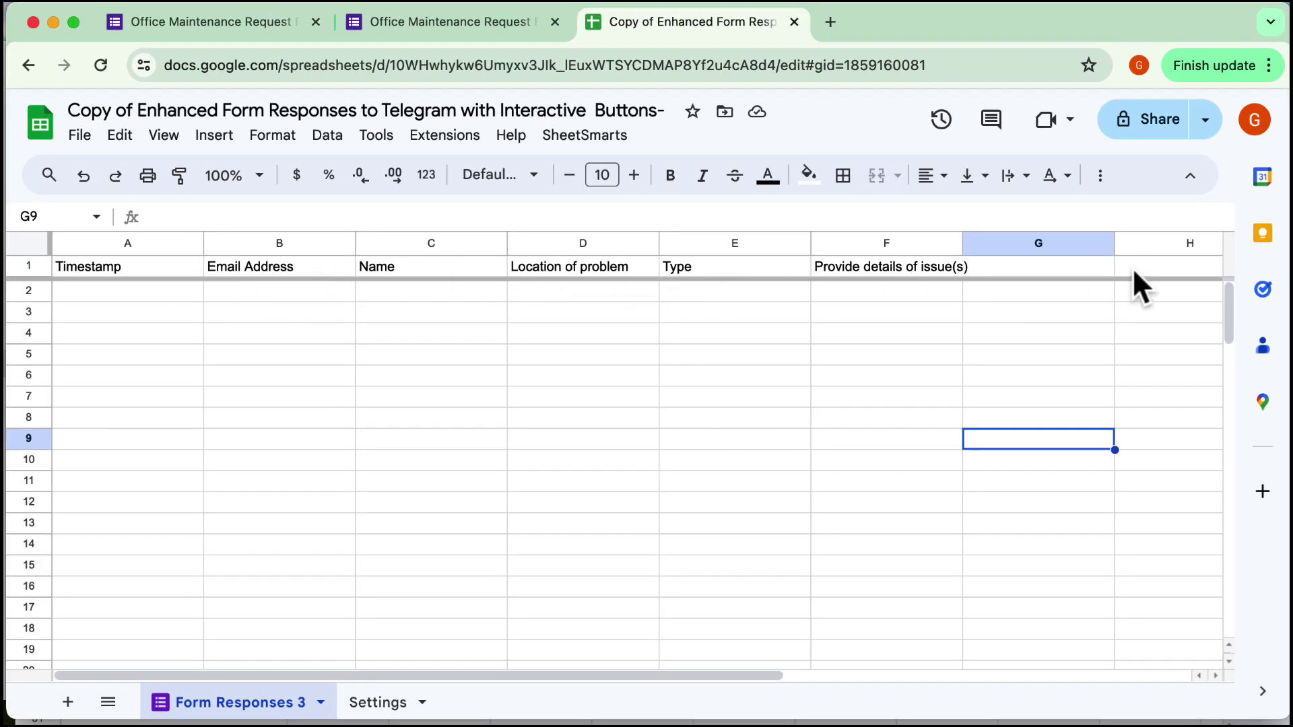
click(1072, 267)
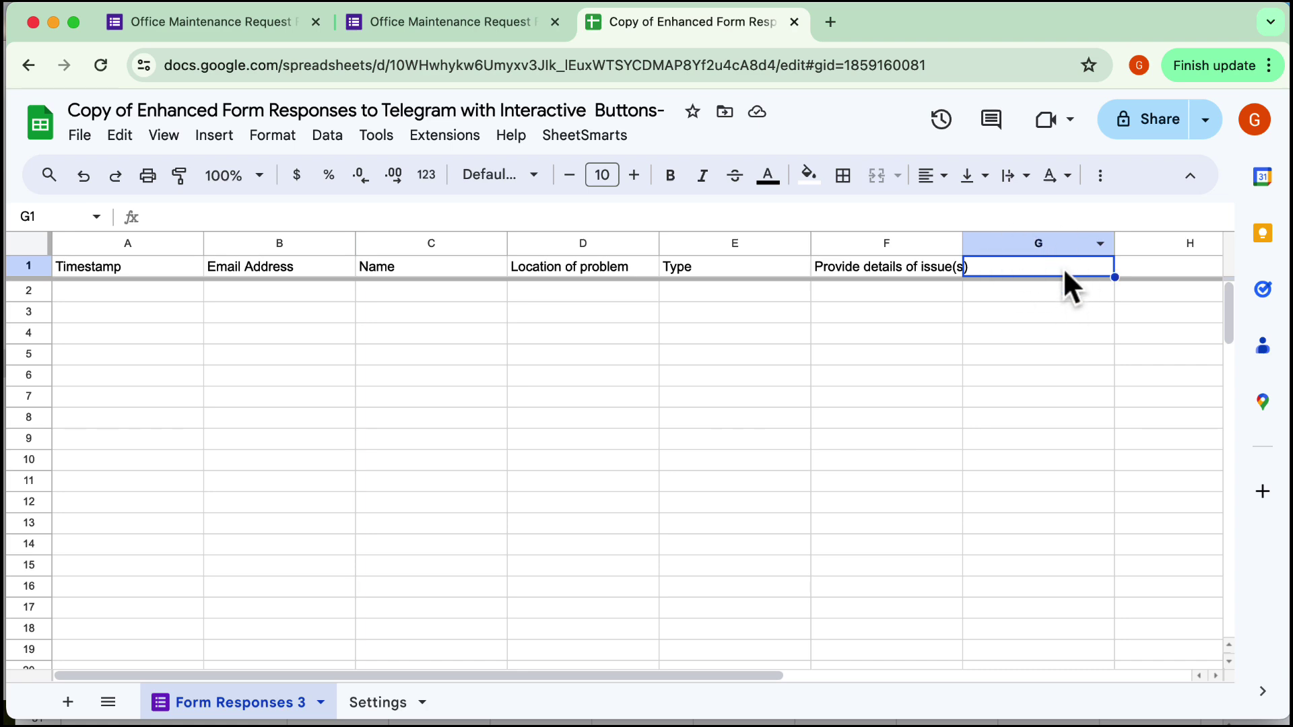
click(377, 703)
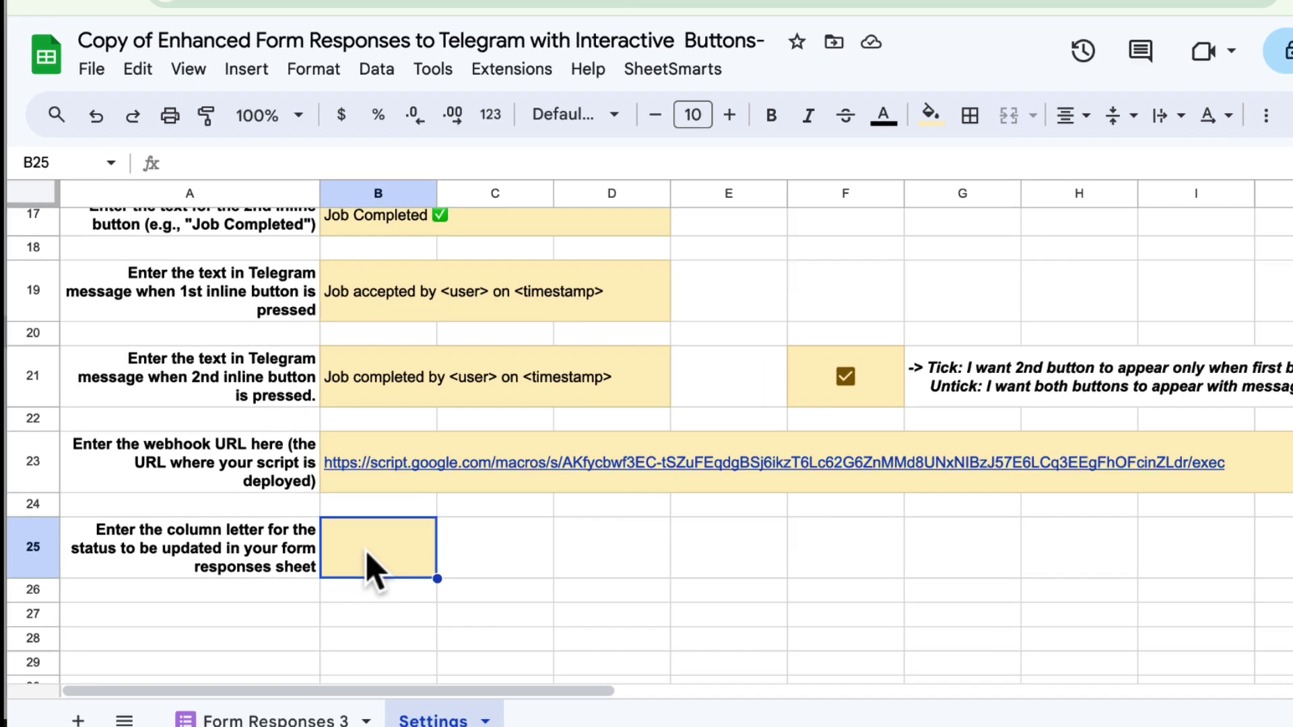
text(G)
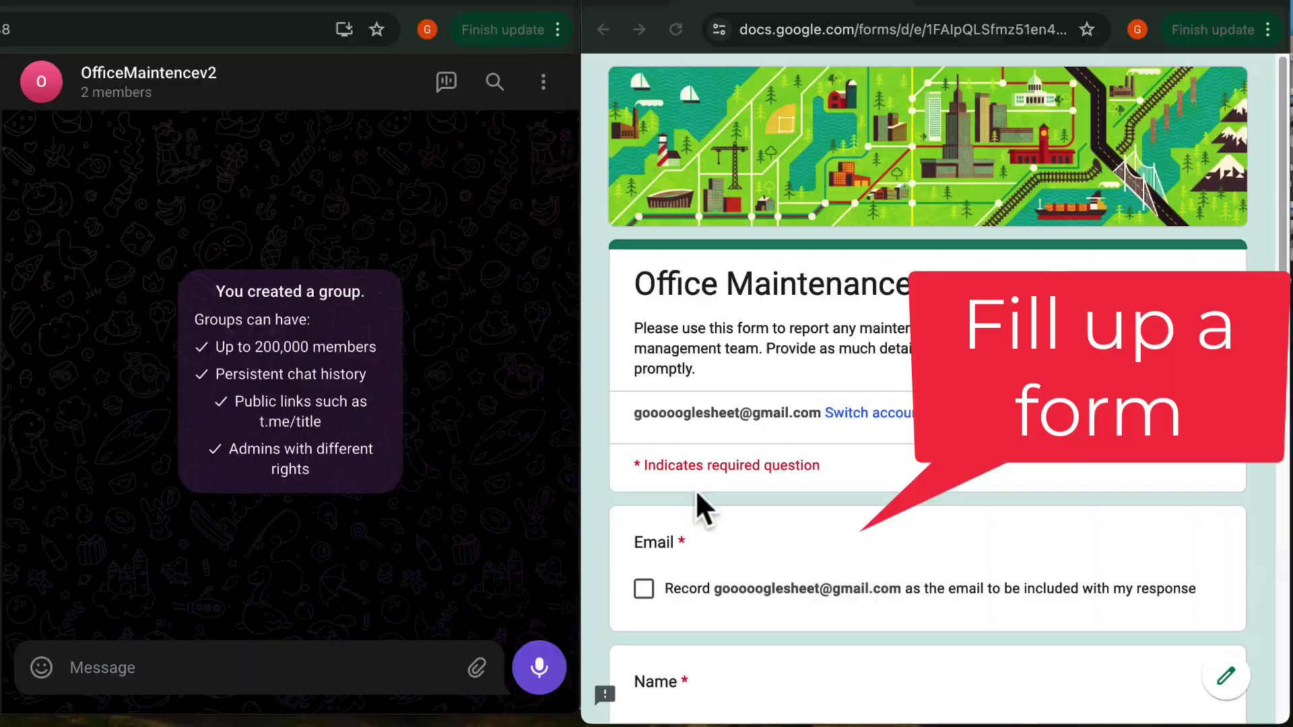
Submit a test form request with a name, Plumbing problem type and details 'Water Leaking'.
scroll(694, 472, down, 4)
click(643, 306)
click(666, 453)
text(Jack)
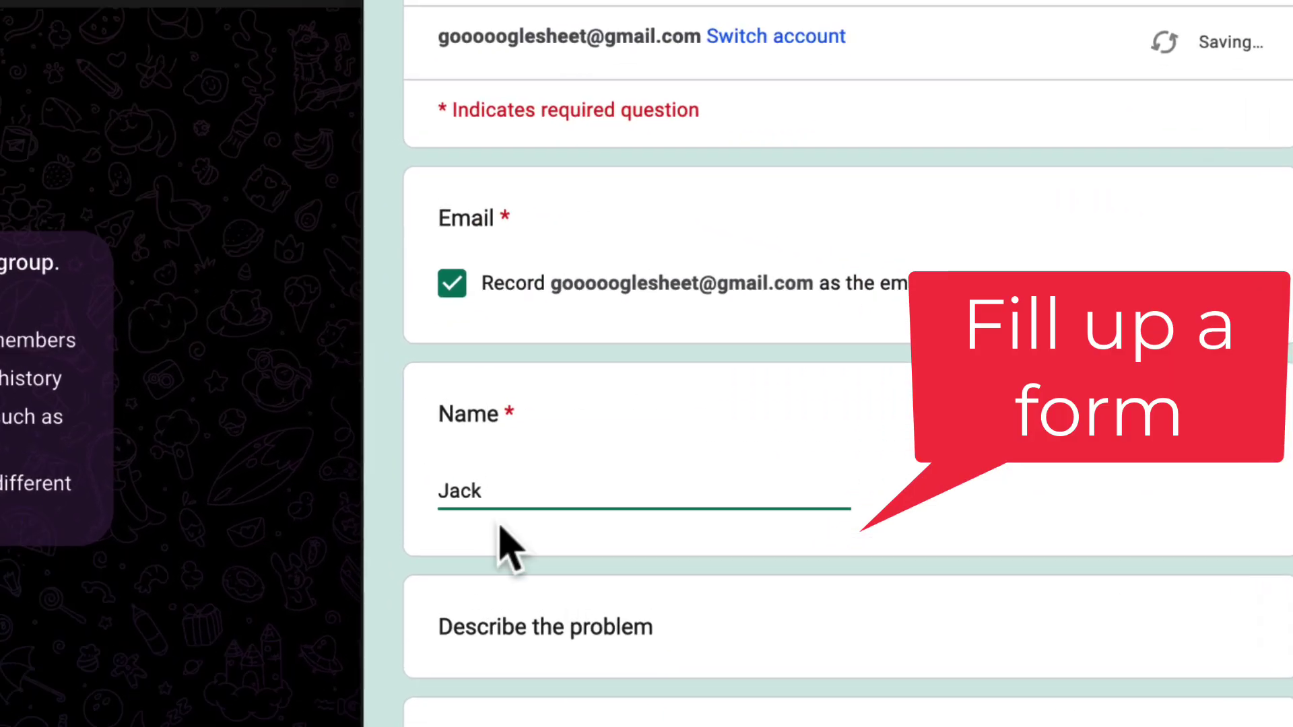
click(703, 718)
scroll(636, 693, down, 5)
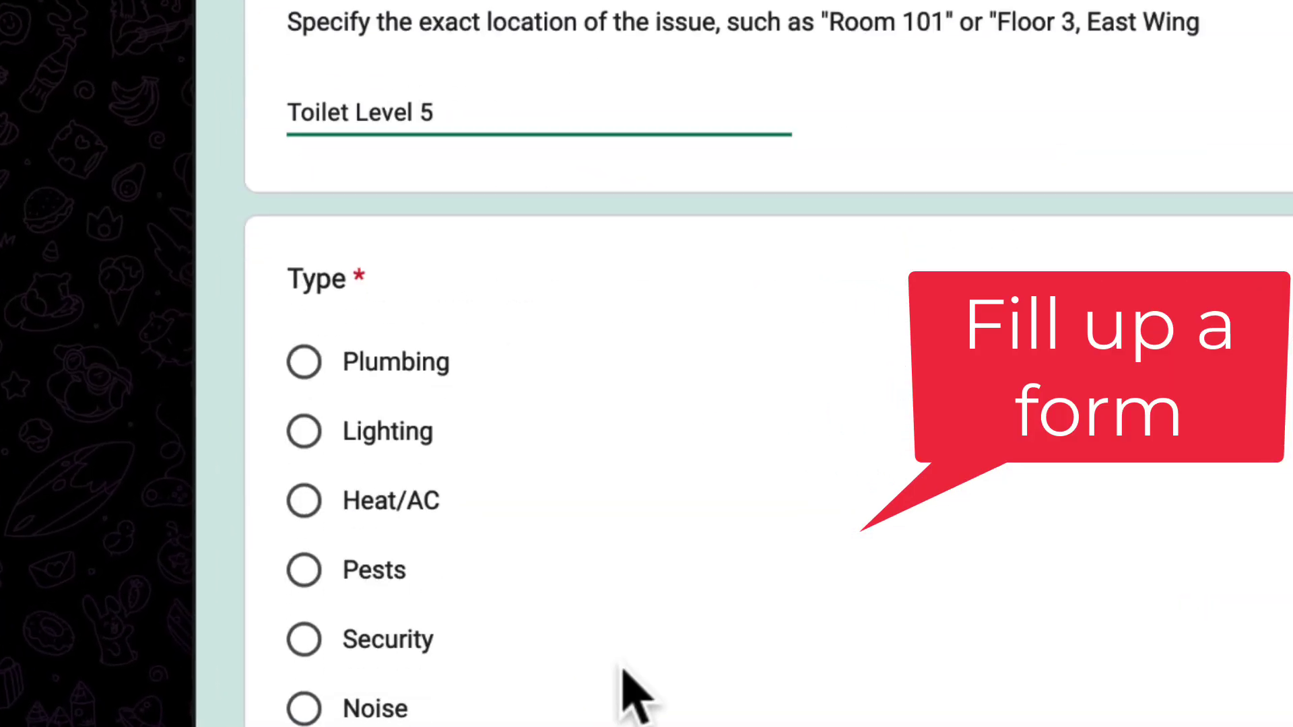
click(307, 337)
scroll(641, 528, down, 6)
click(468, 566)
text(Water Leaking)
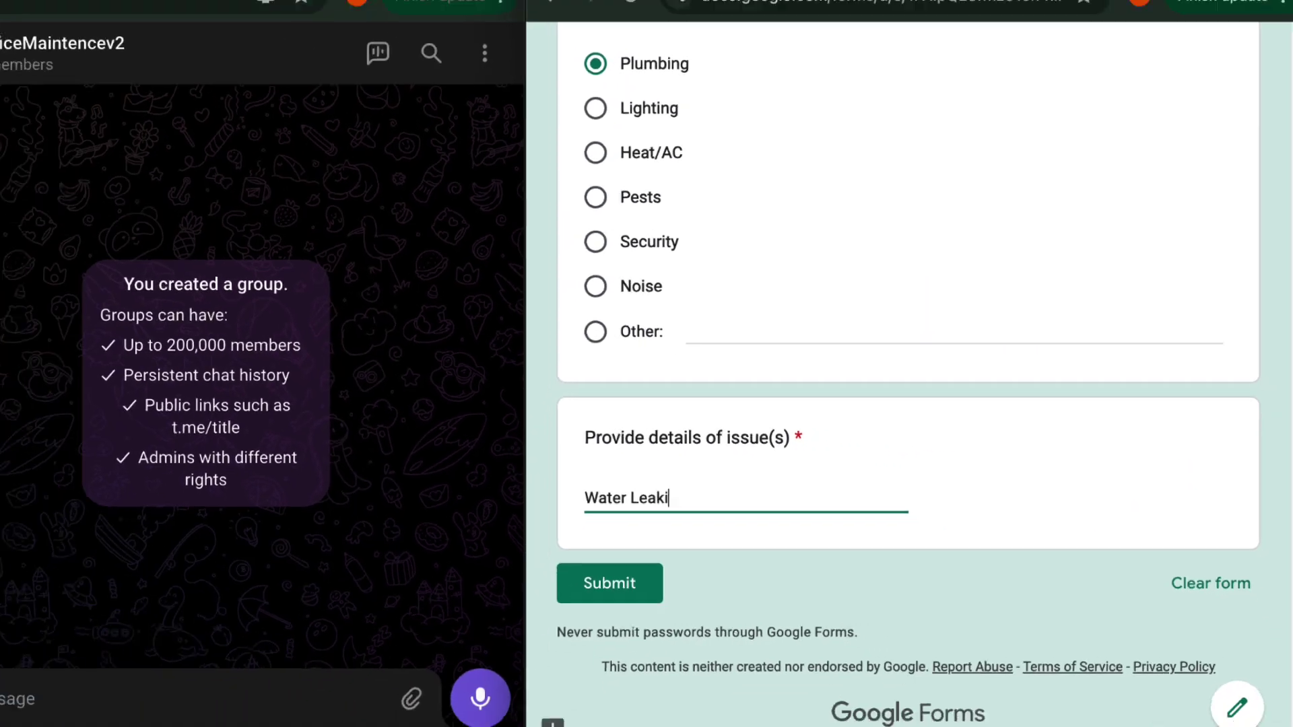
click(362, 690)
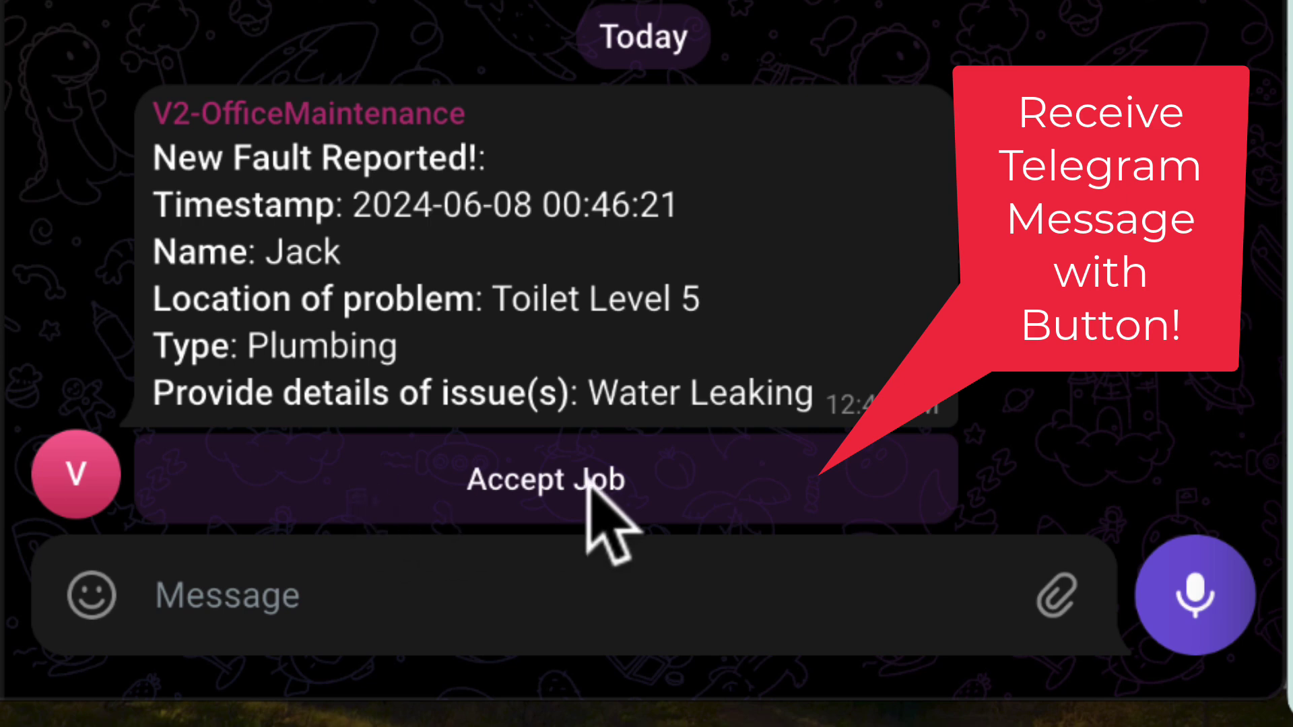
Accept the Plumbing job, then mark it Job Completed on the Telegram bot message.
click(540, 501)
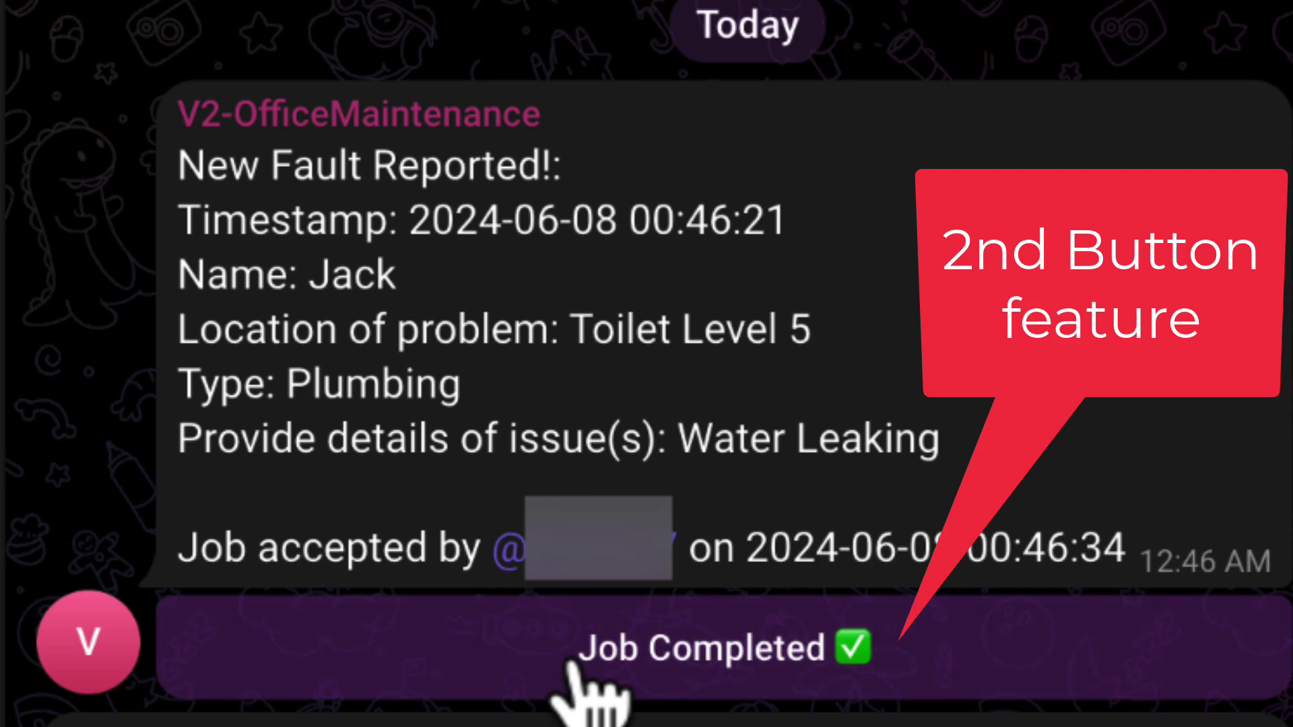
click(570, 665)
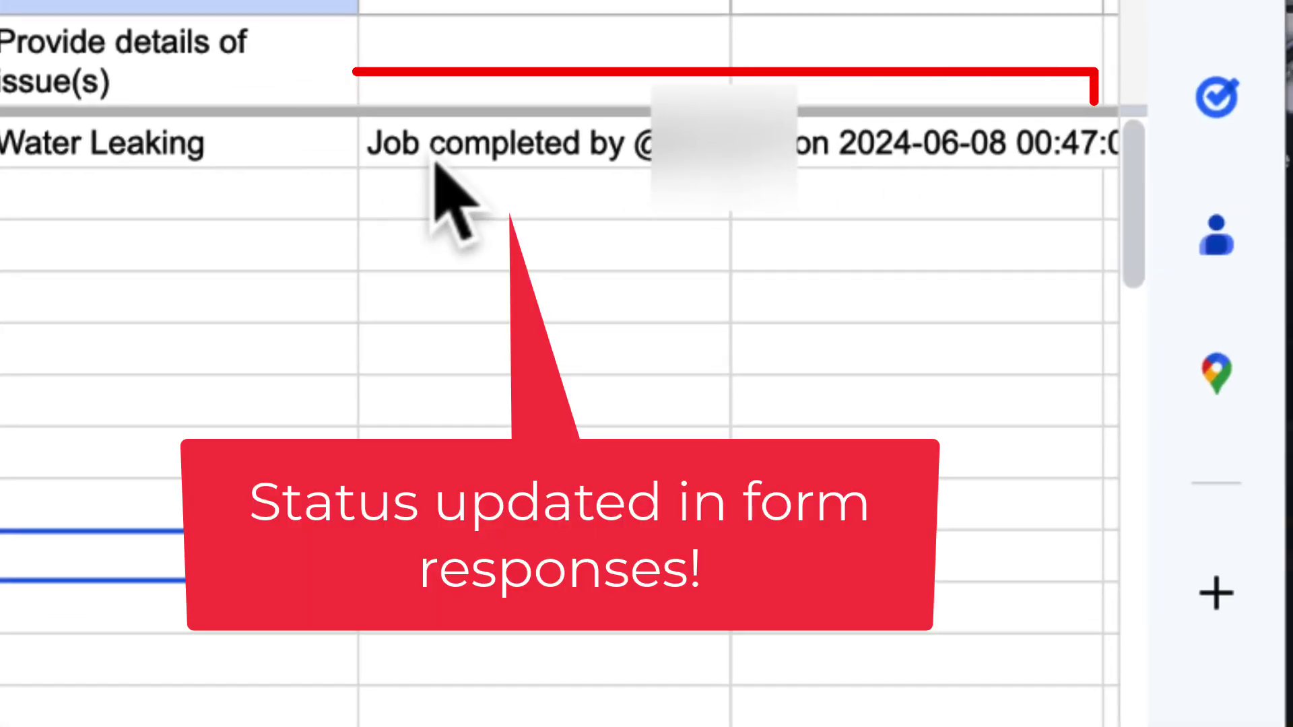
Inspect the Form Responses 3 status cell showing Job completed for the Water Leaking row.
click(826, 82)
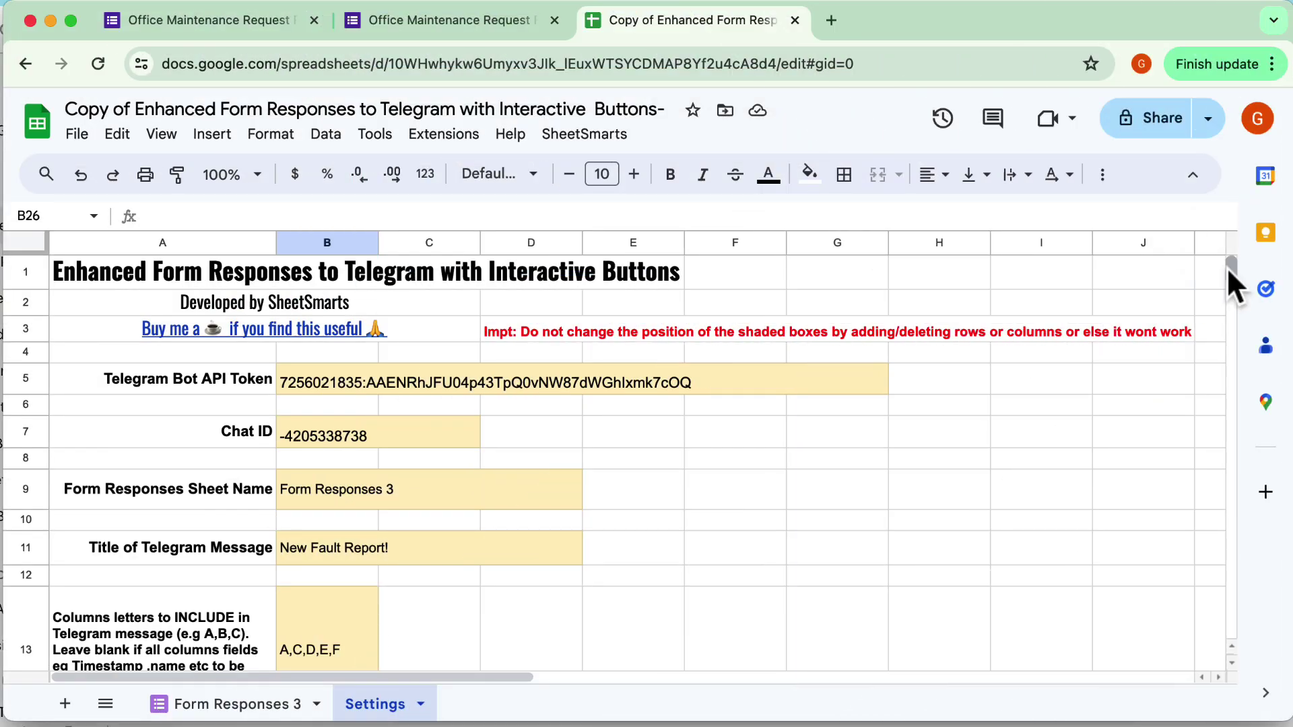
mouse_move(1226, 267)
mouse_down()
mouse_move(1225, 278)
mouse_move(1224, 267)
mouse_up()
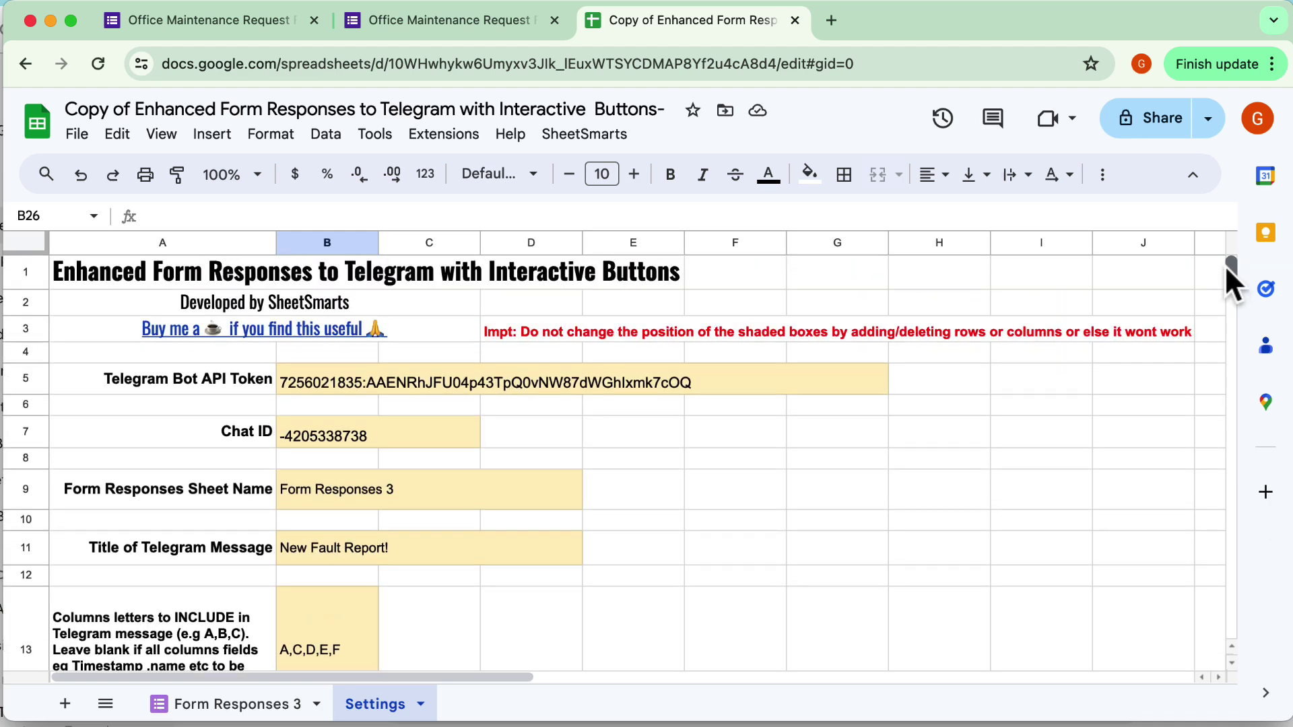